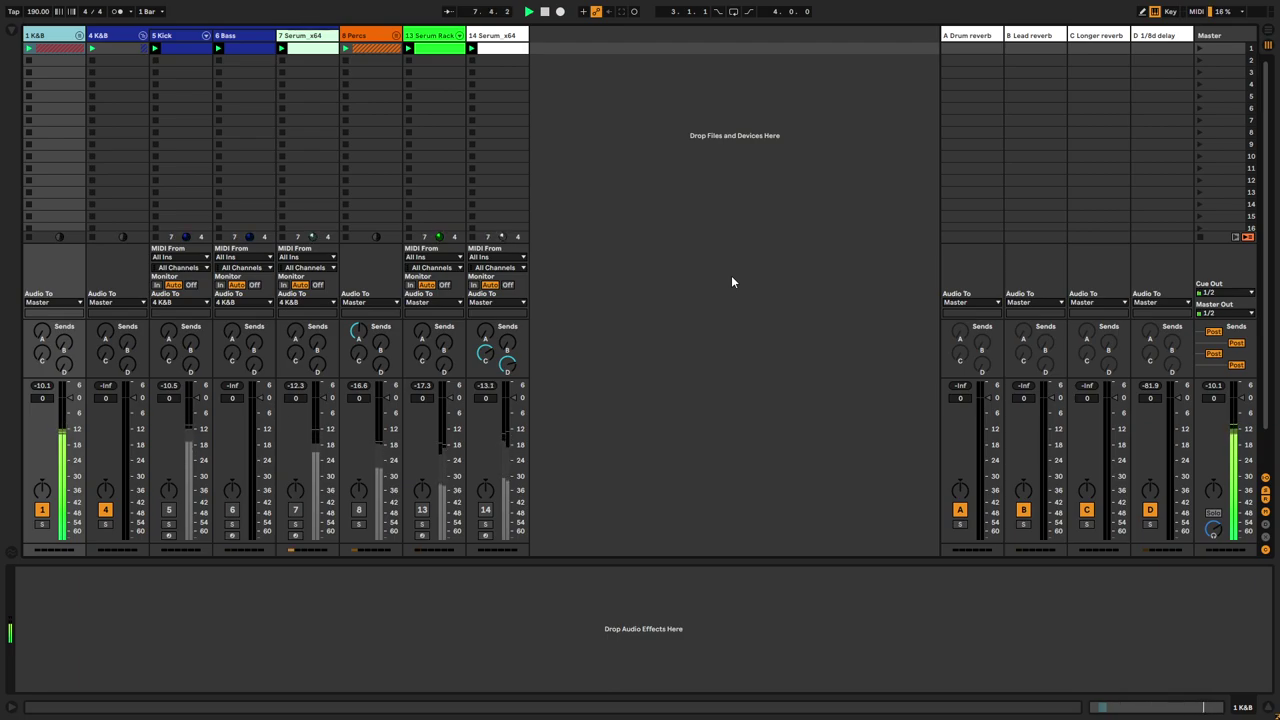
- Stop playback and open the Kick 2 plug-in on the Kick track
key("space")
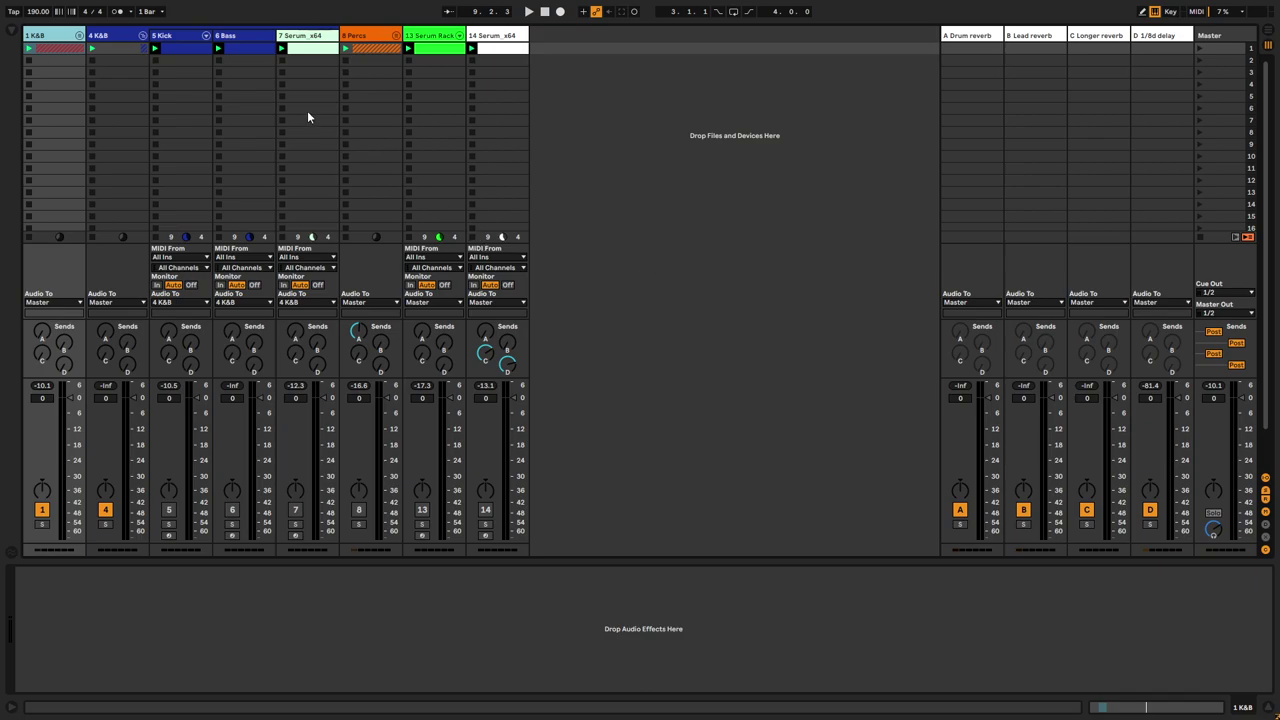
left_click(183, 45)
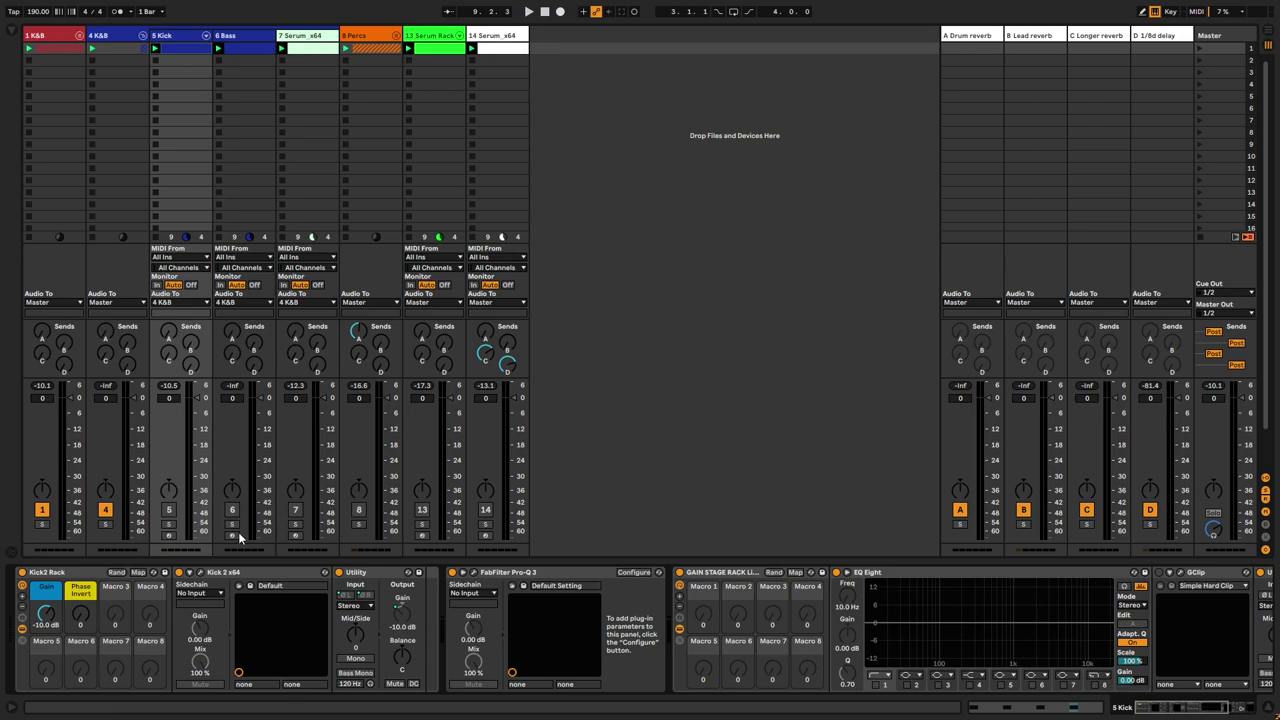
left_click(197, 572)
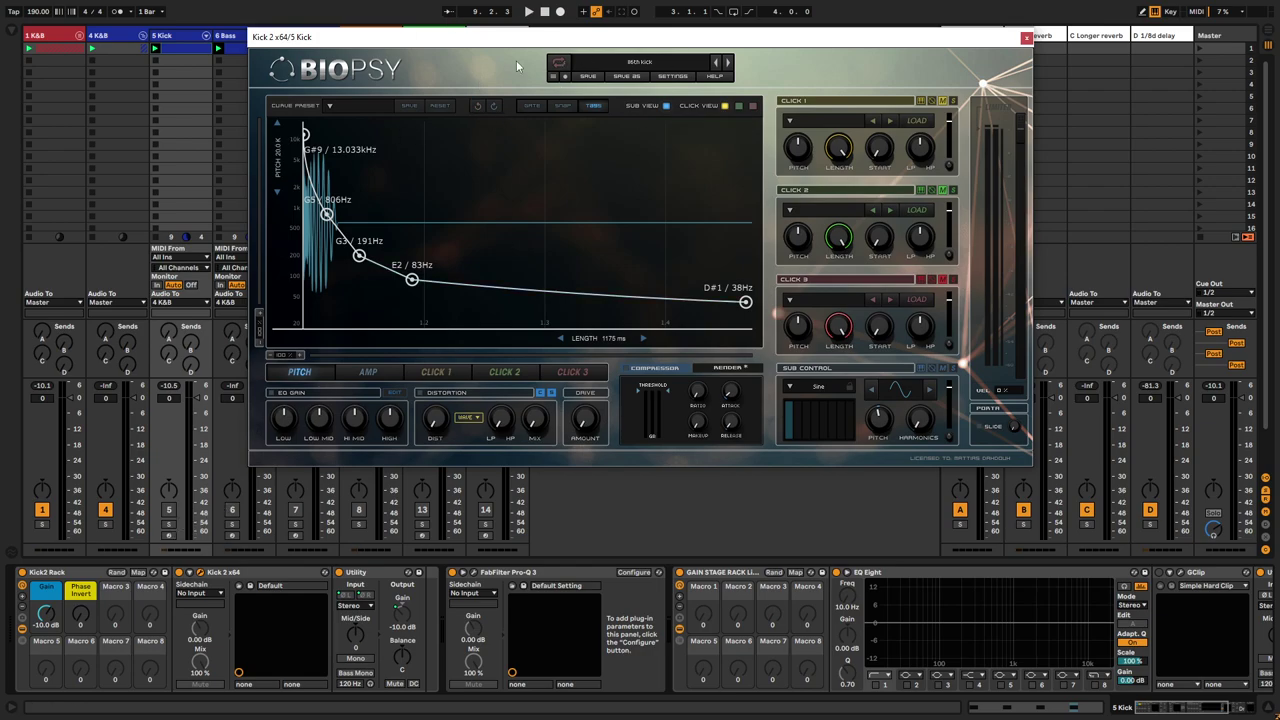
- Solo the Kick track and examine its waveform in Oszillos Mega Scope, closing both plug-in windows when done
left_click(169, 524)
left_click_drag(1193, 709, 1225, 703)
left_click(1127, 573)
key("space")
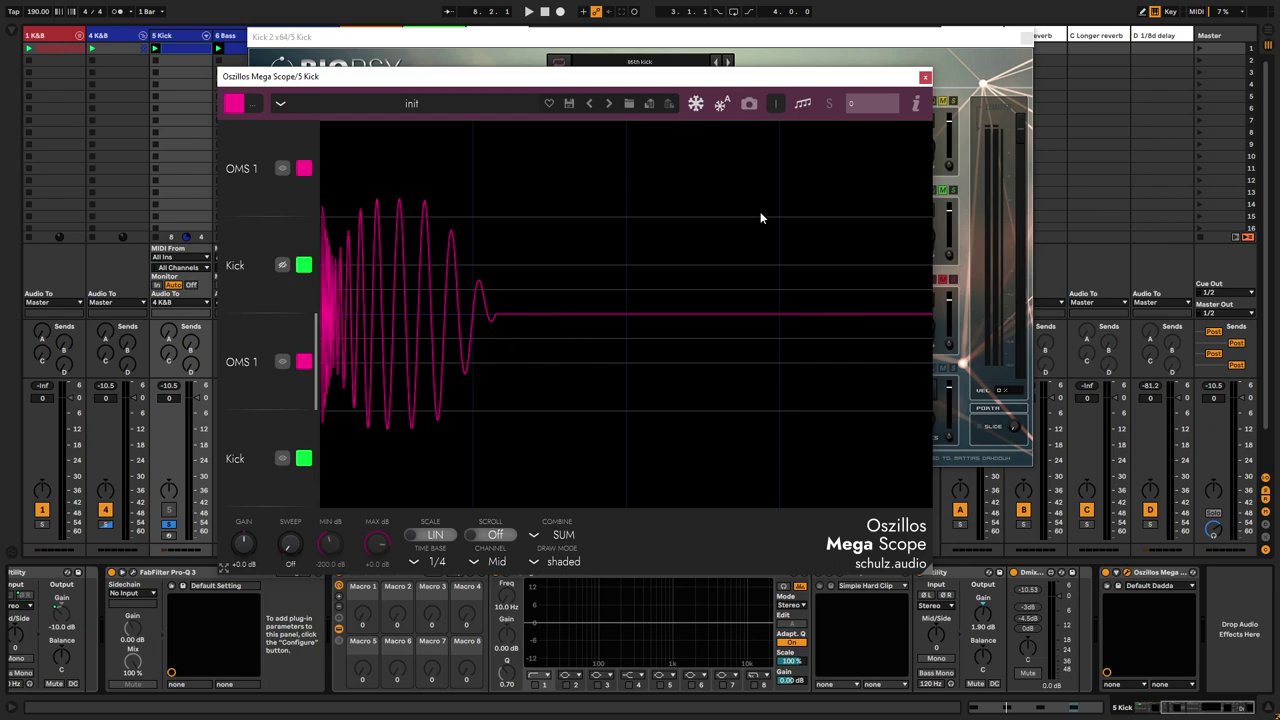
left_click(925, 77)
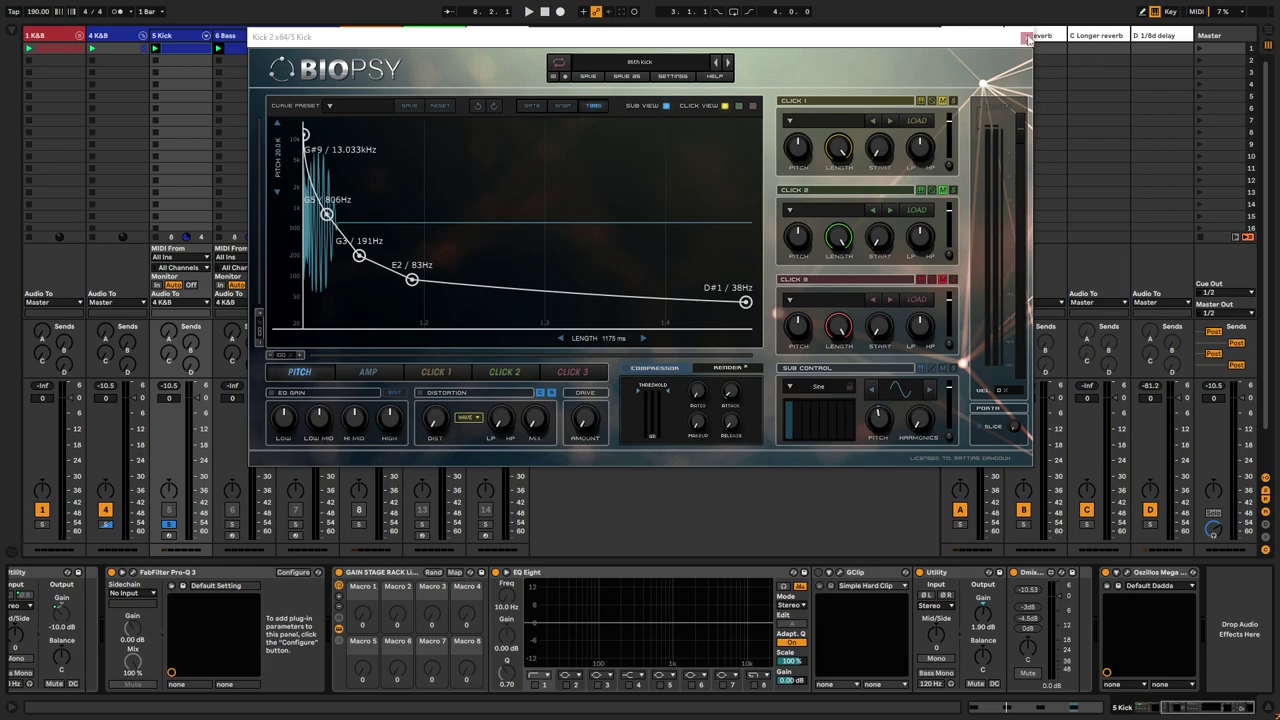
left_click(1025, 38)
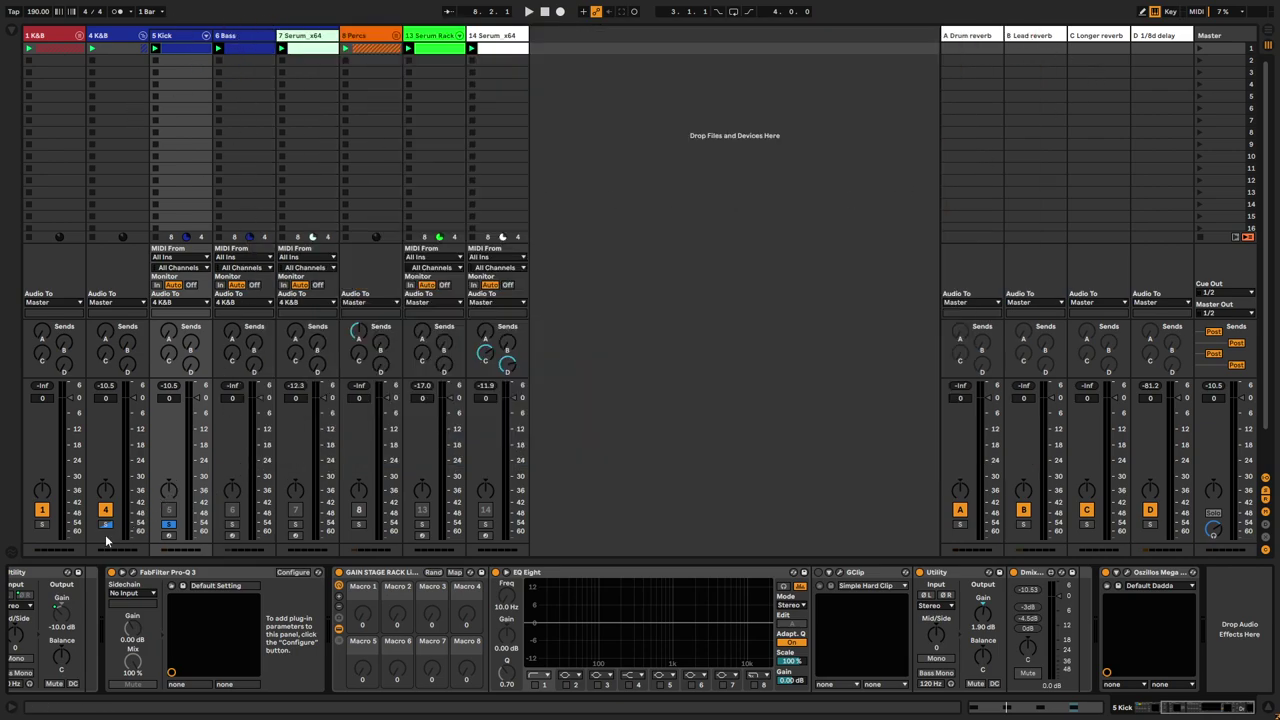
- Unsolo the Kick track, activate the Kick and Bass tracks, and show the Bass track's devices
left_click(168, 524)
left_click(168, 510)
left_click(230, 511)
left_click(250, 49)
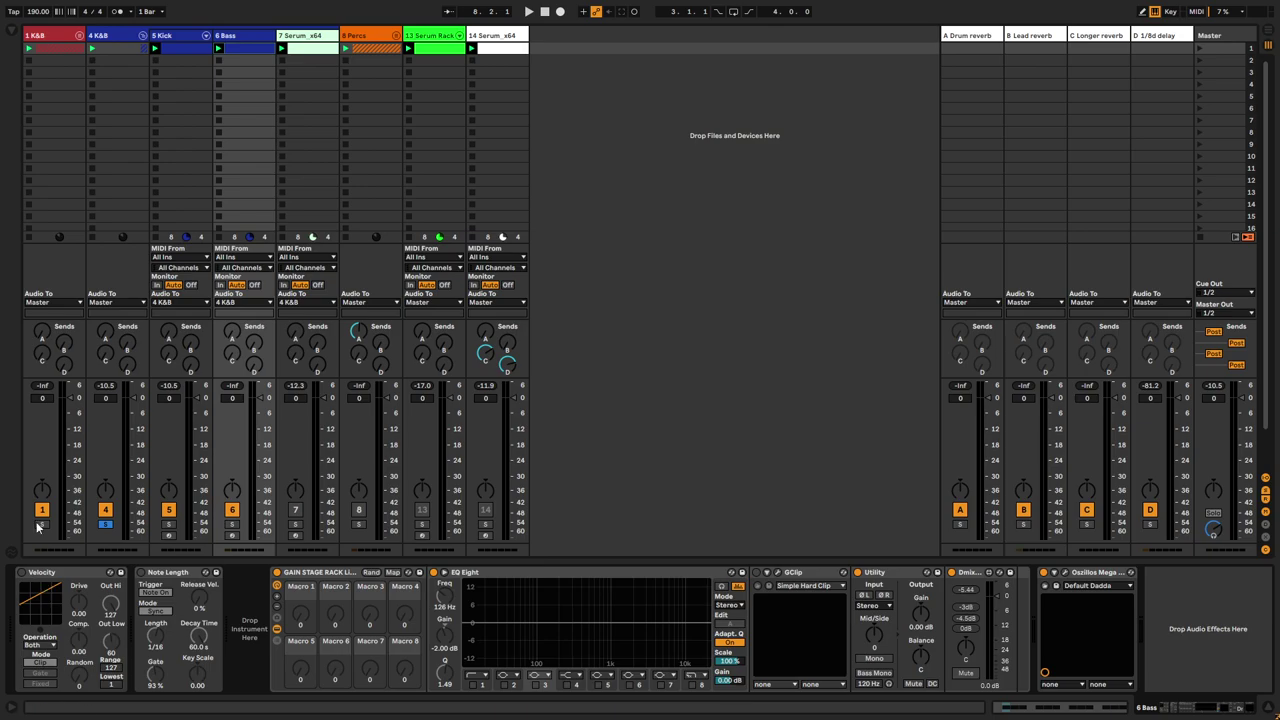
- Search the plug-ins for "vb" and load the vb-1 instrument onto the Bass track
left_click(18, 33)
left_click(59, 35)
type("vb")
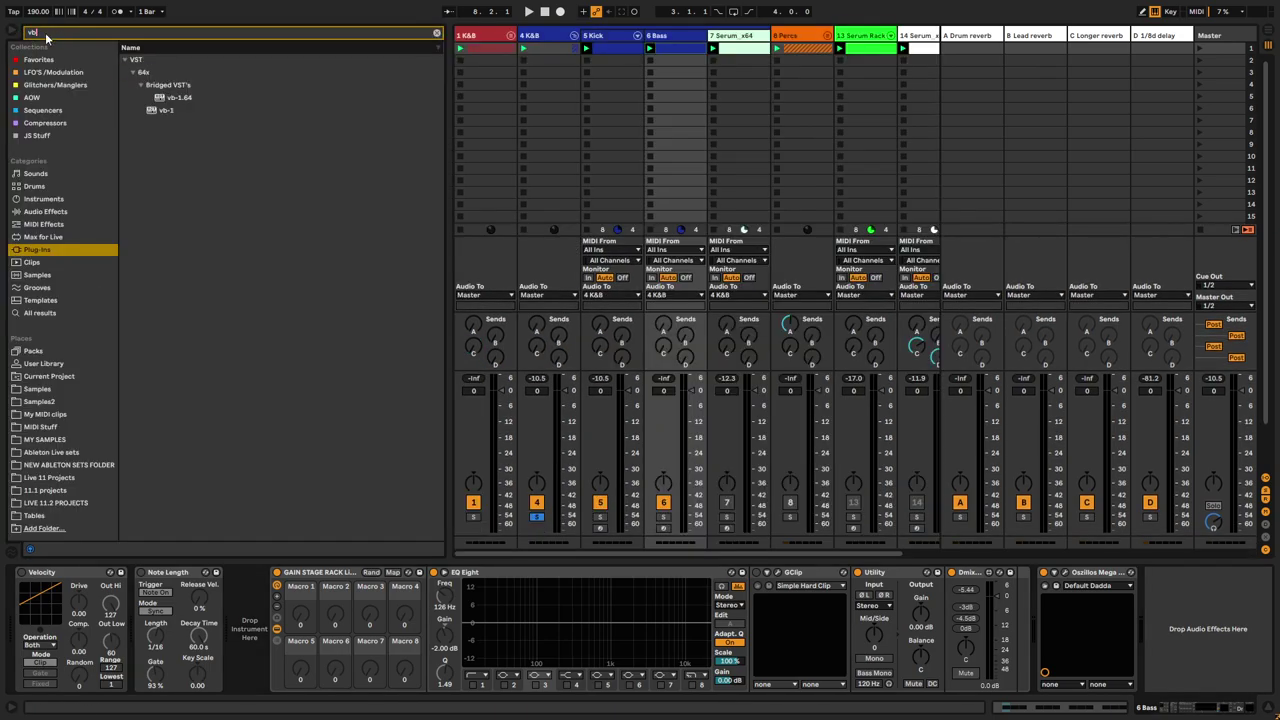
double_click(168, 111)
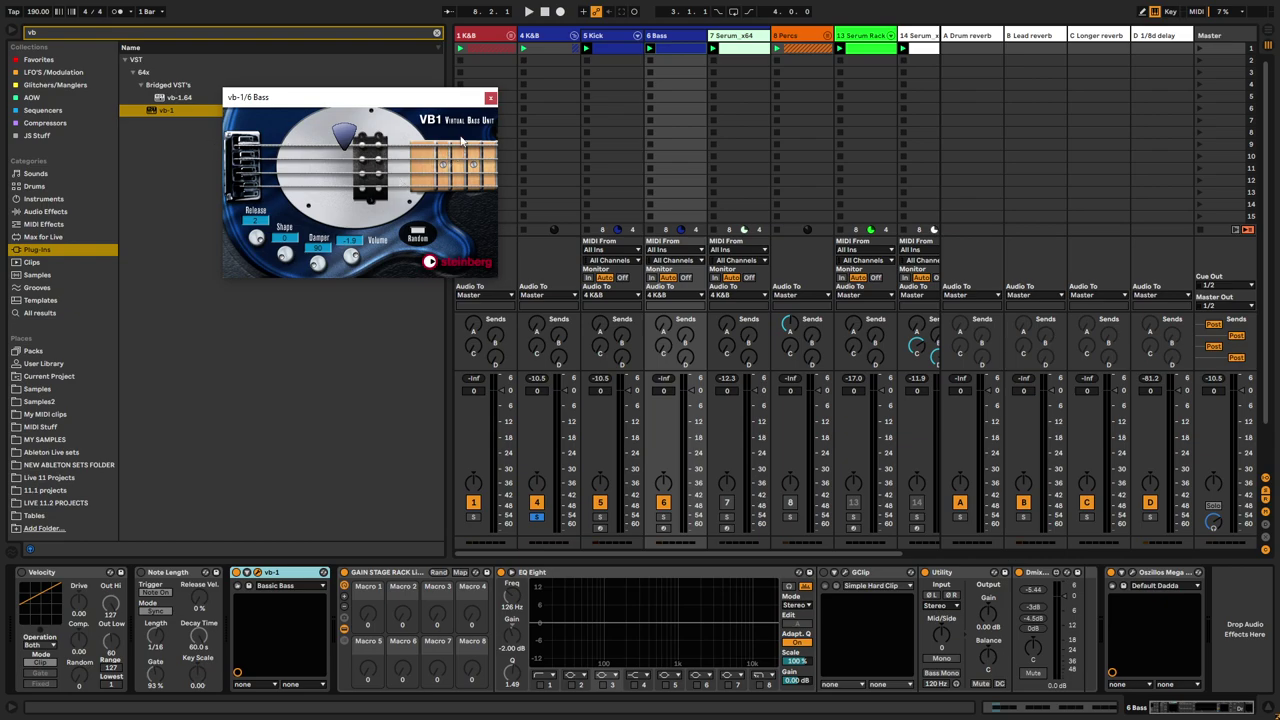
- Play the kick and bass together and review the notes of the Bass clip before returning to the device chain
key("space")
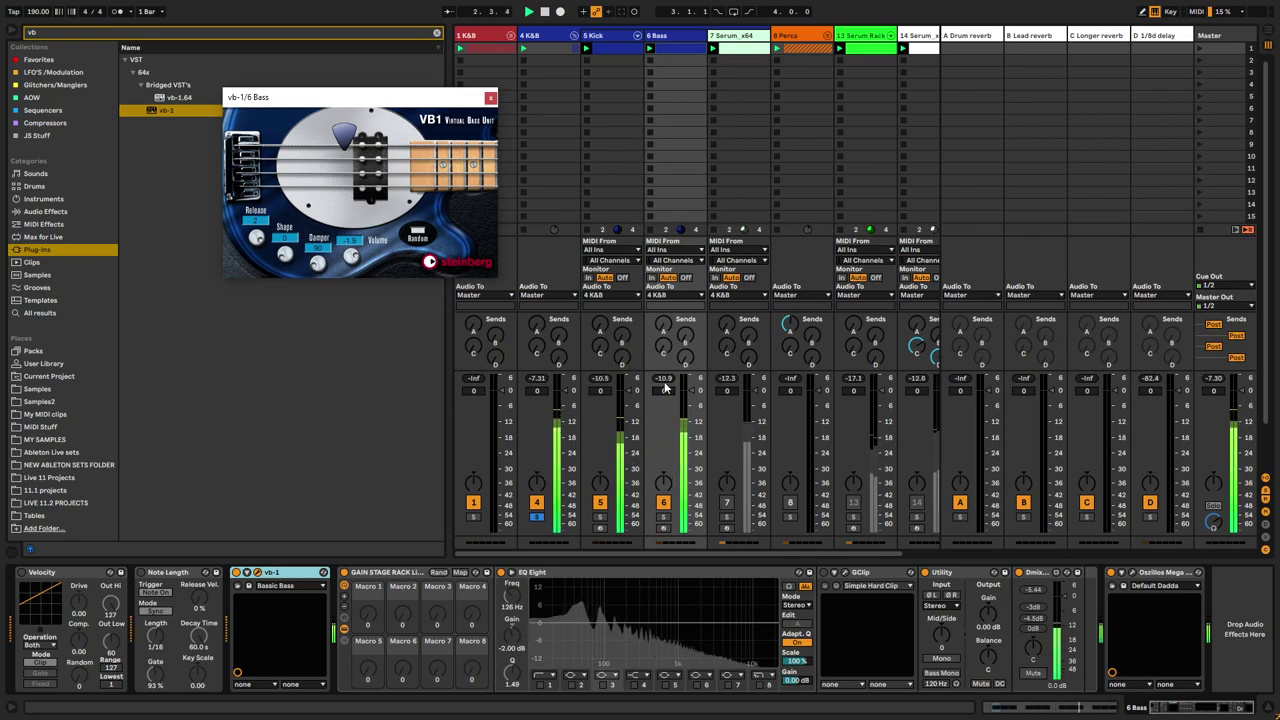
left_click(665, 50)
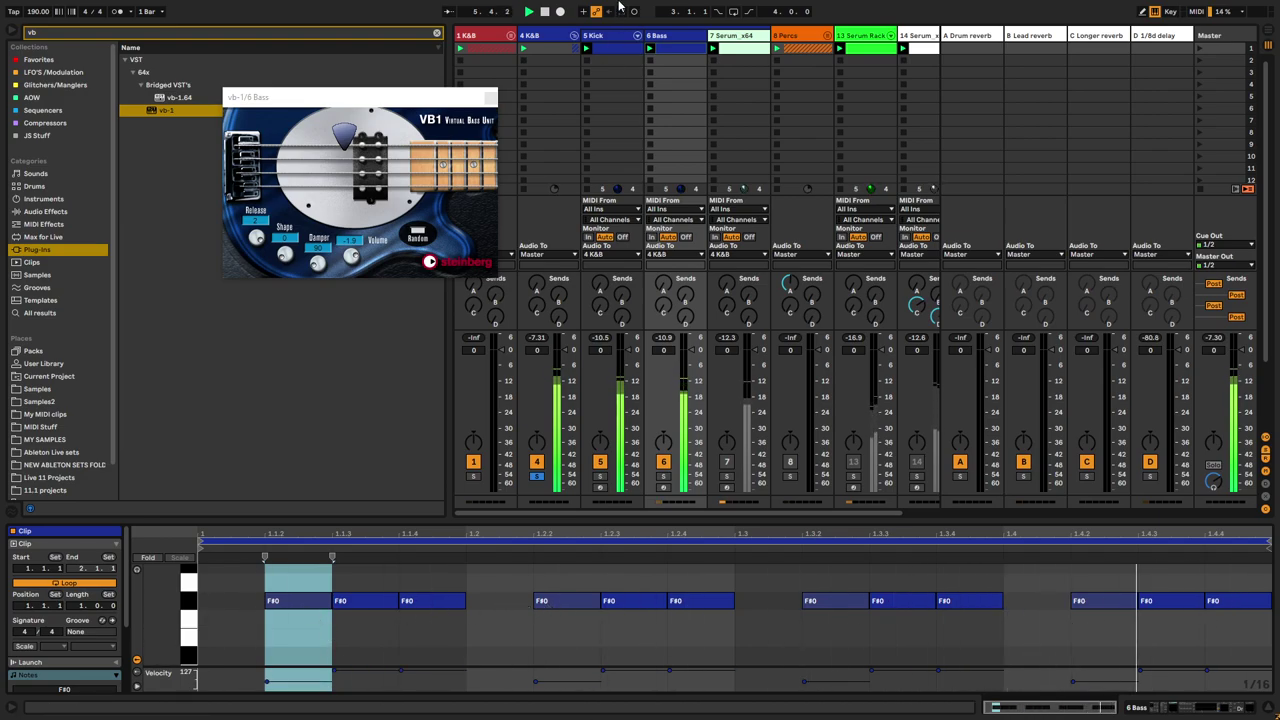
key("shift+Tab")
key("space")
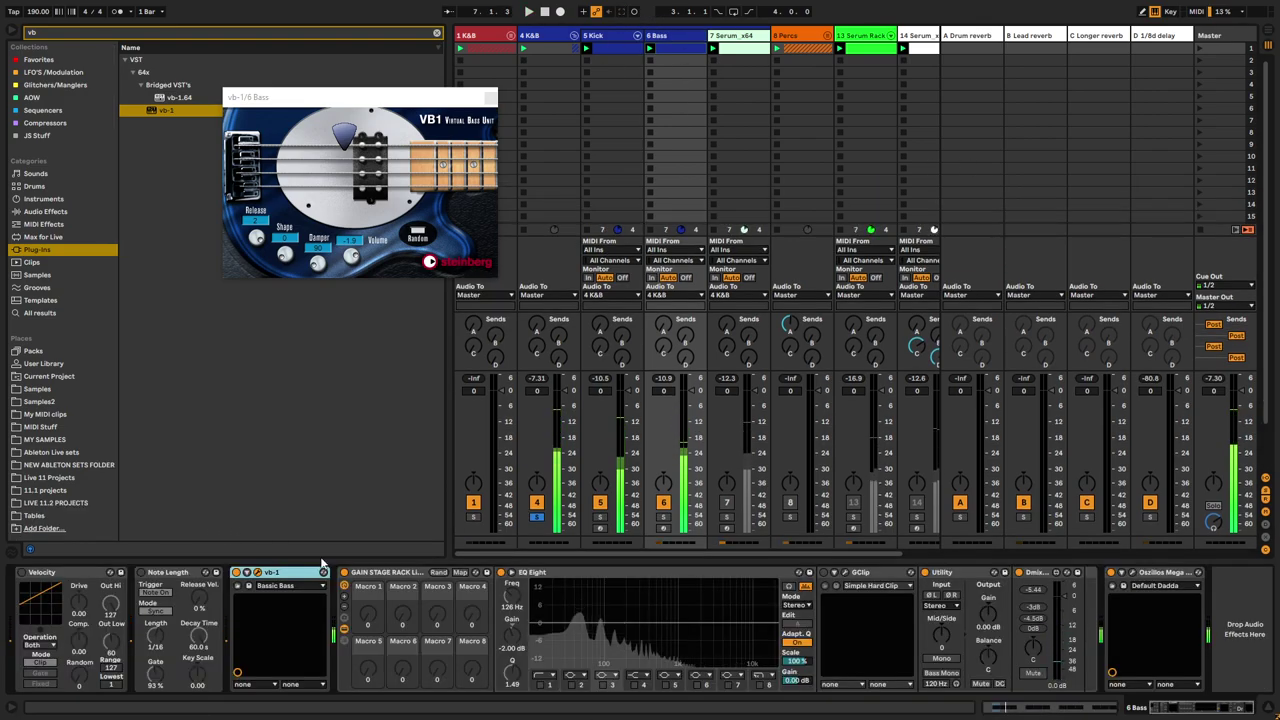
- Turn on the Bass track's Velocity and Note Length devices, monitoring the playing bass in Oszillos Mega Scope
left_click(21, 572)
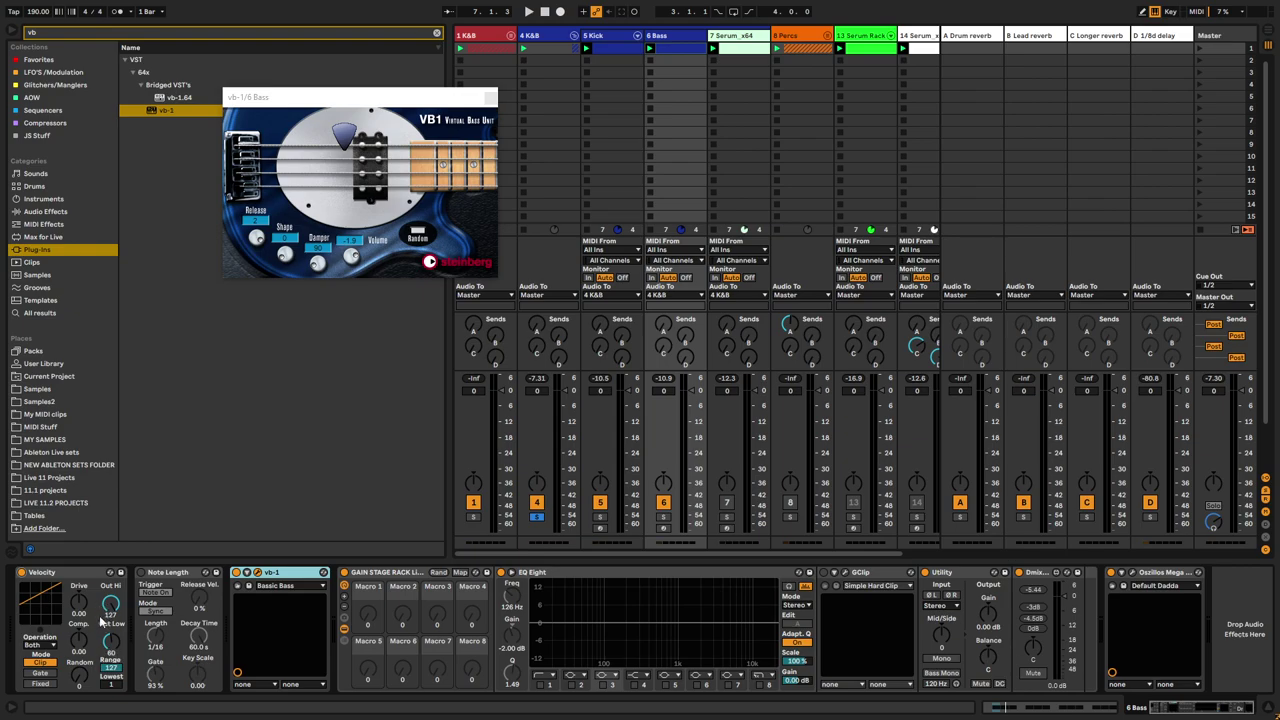
key("space")
left_click(1133, 577)
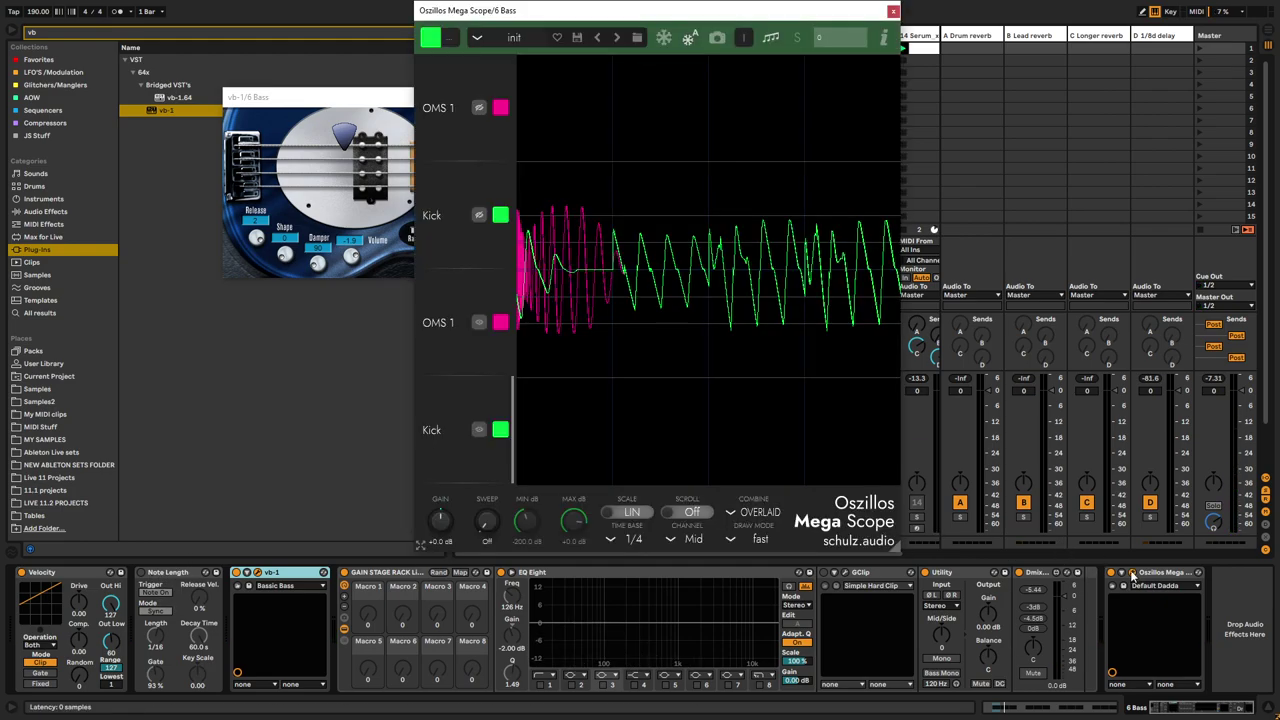
key("space")
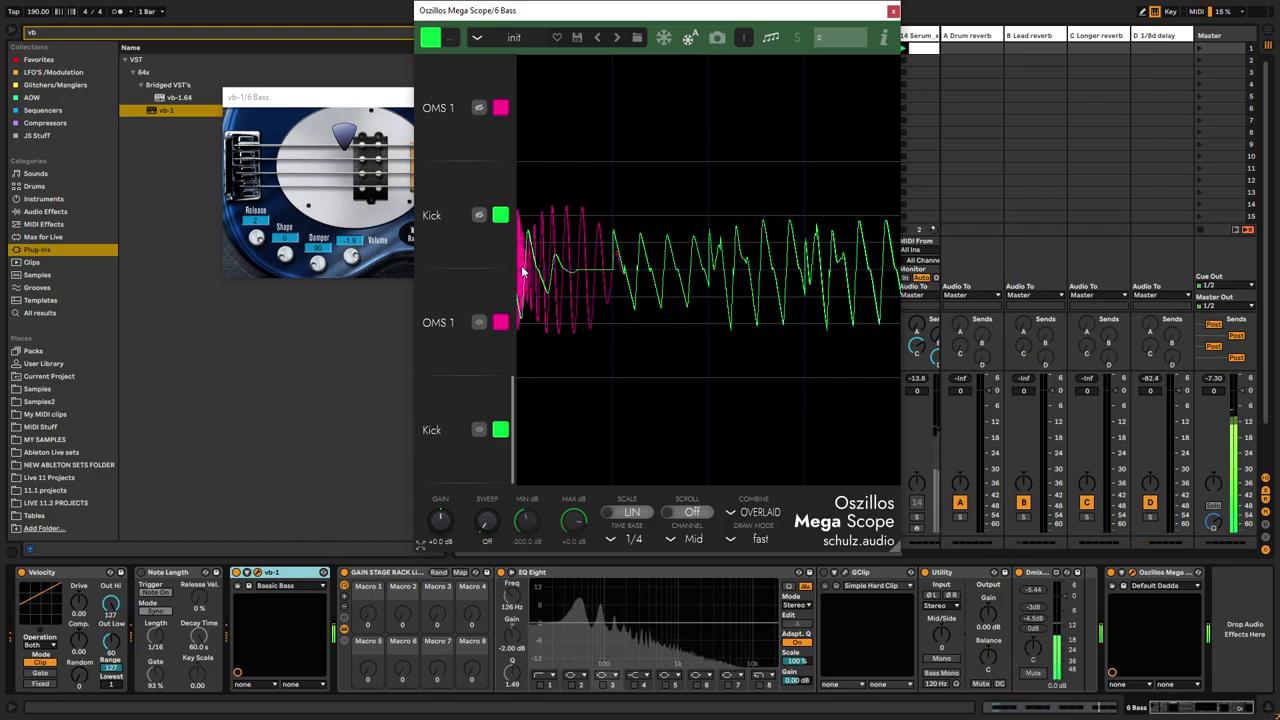
left_click(141, 573)
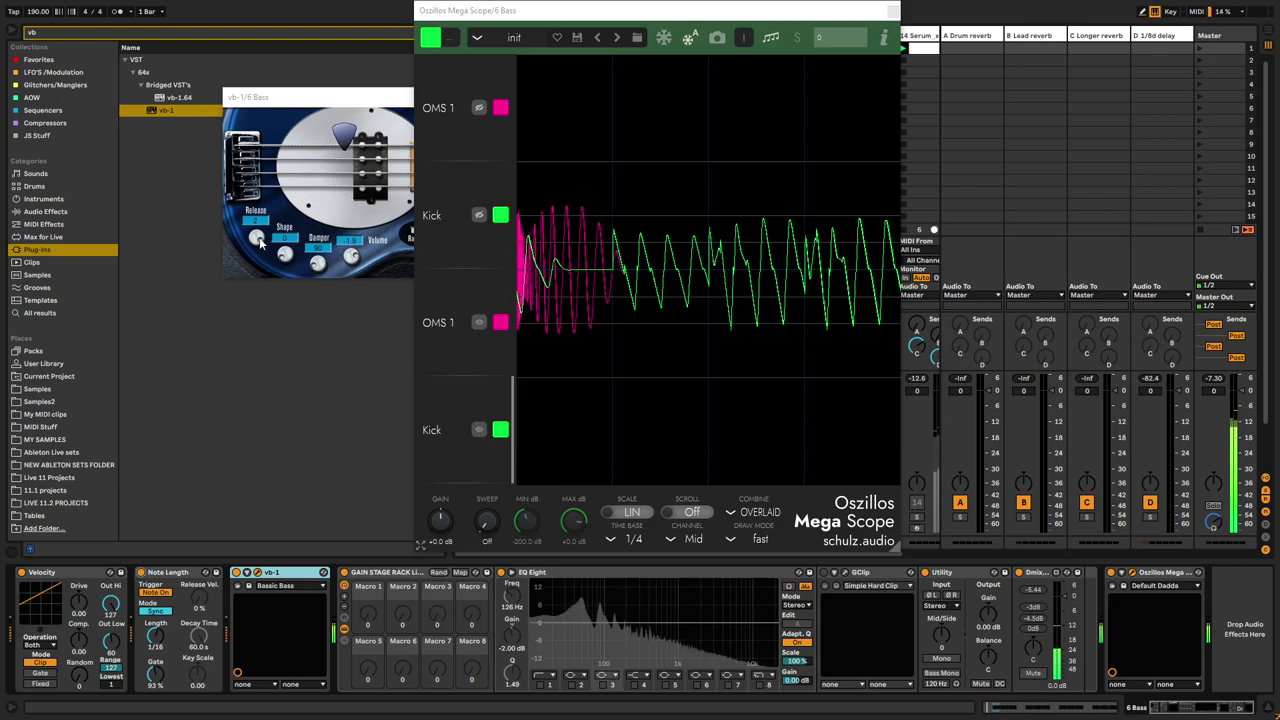
- In vb-1, set Release to 0 and Damper to 93, with the pick and pickup moved toward the bridge
left_click(262, 244)
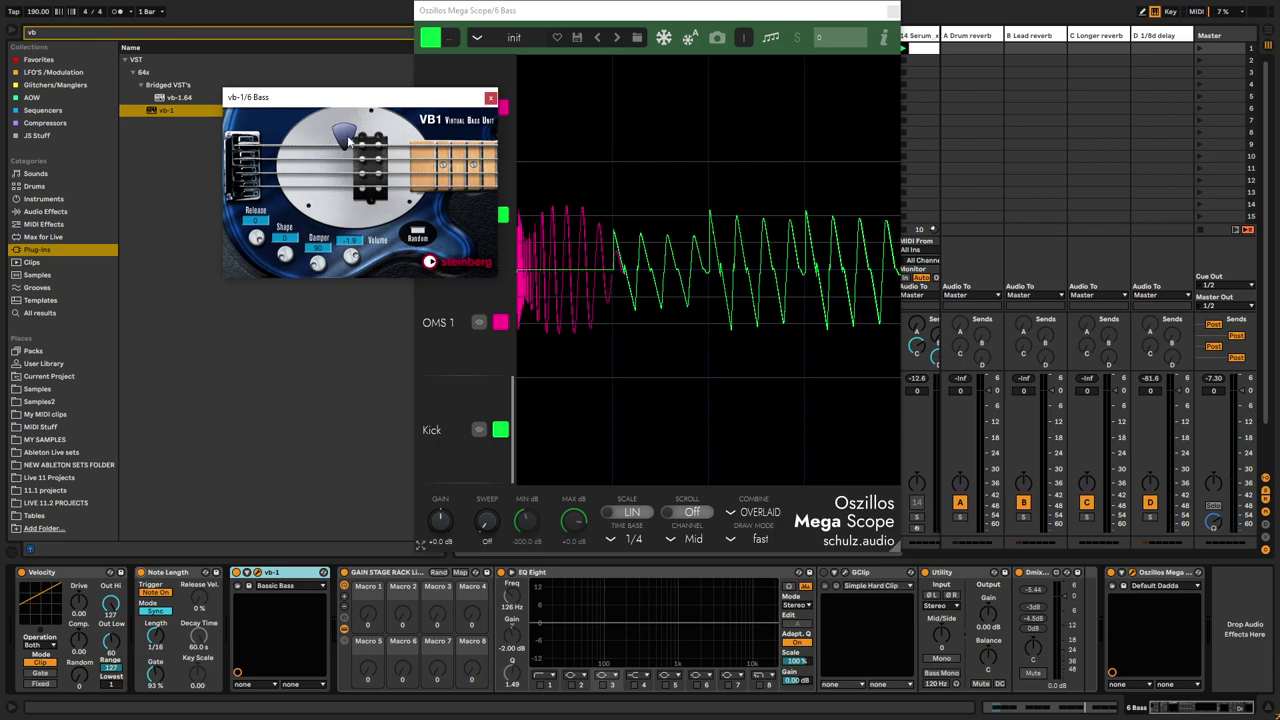
left_click_drag(345, 140, 272, 140)
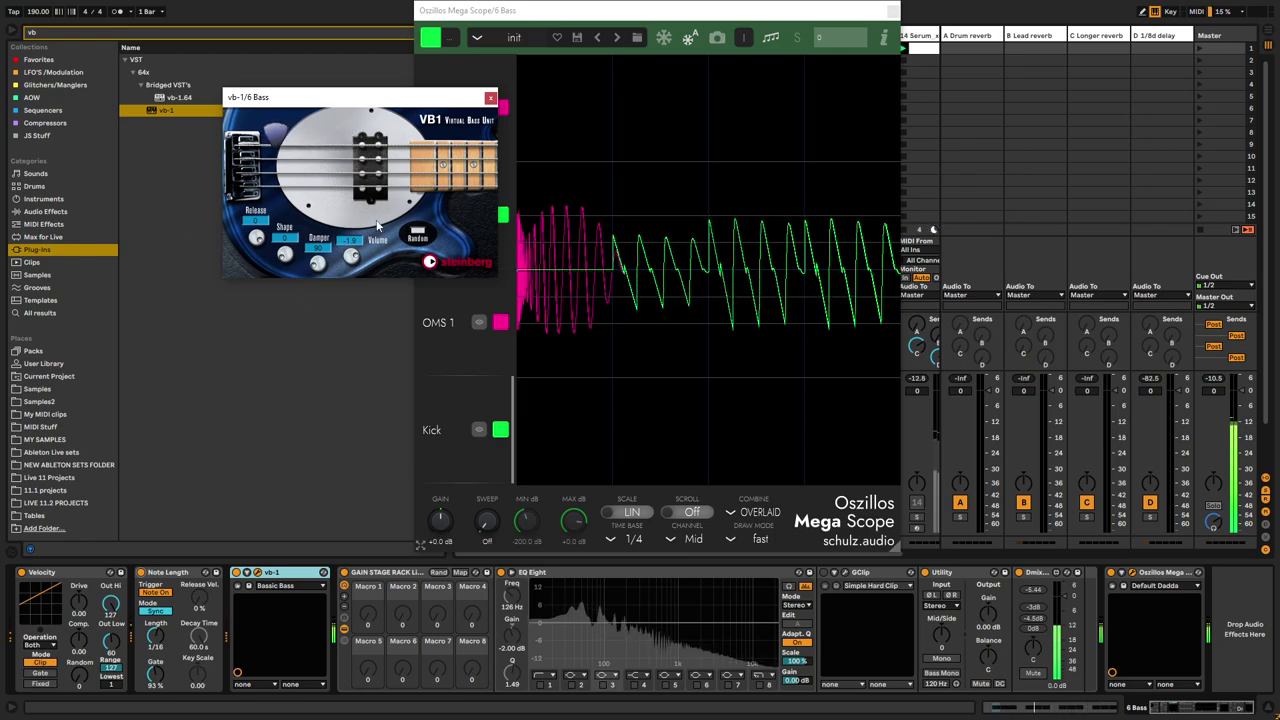
left_click_drag(371, 158, 277, 172)
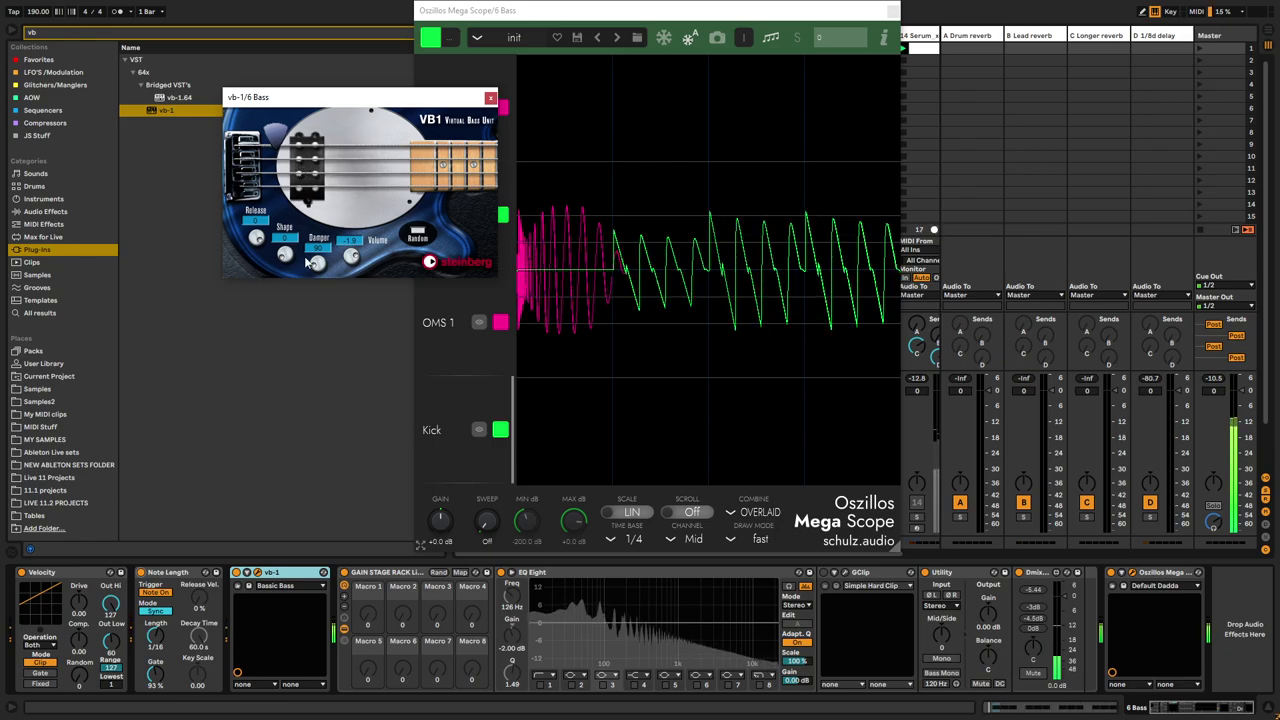
left_click_drag(317, 267, 317, 267)
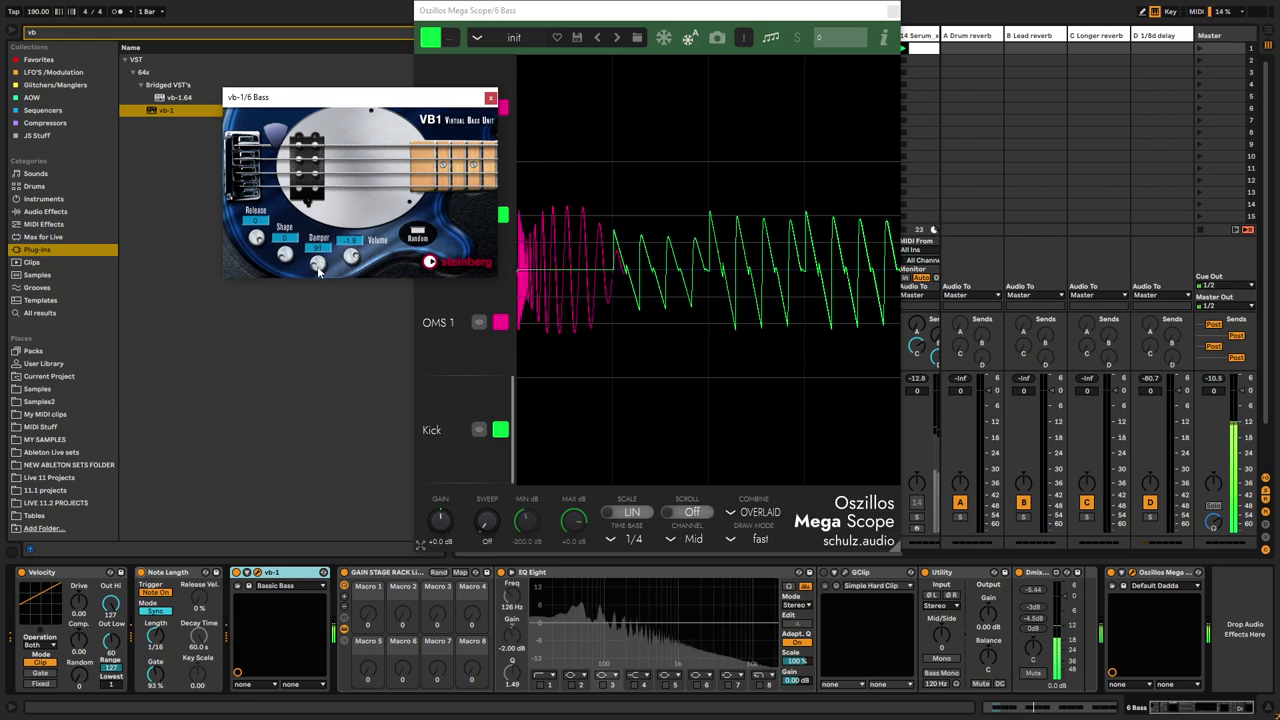
left_click_drag(315, 268, 355, 262)
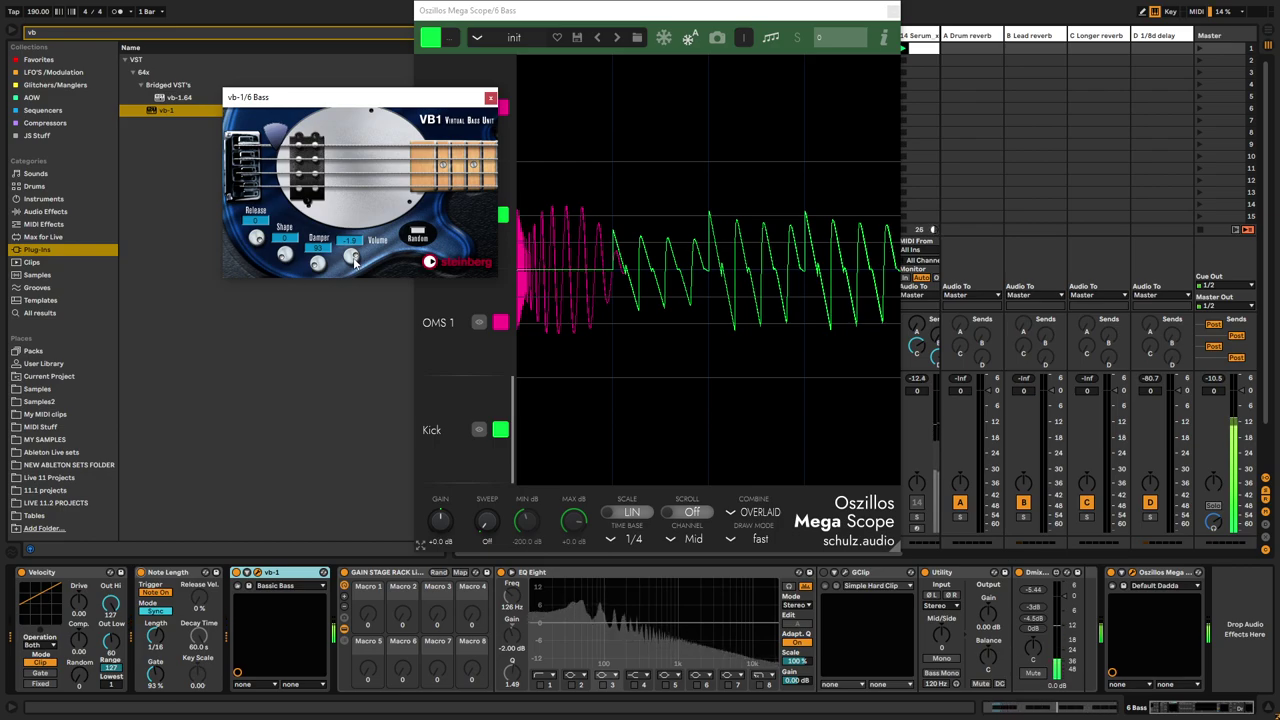
- Lower the vb-1 volume to about -3.6, resetting the Dmix peak reading between adjustments
left_click(1032, 590)
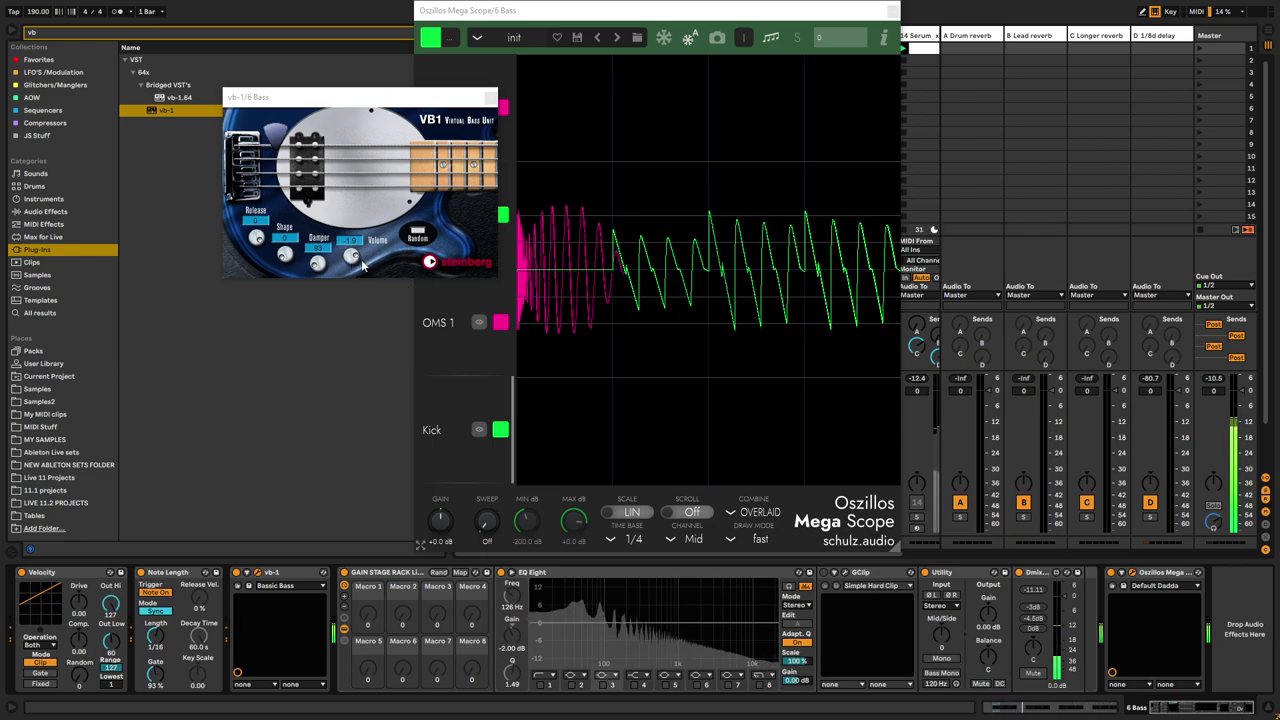
left_click_drag(352, 257, 355, 284)
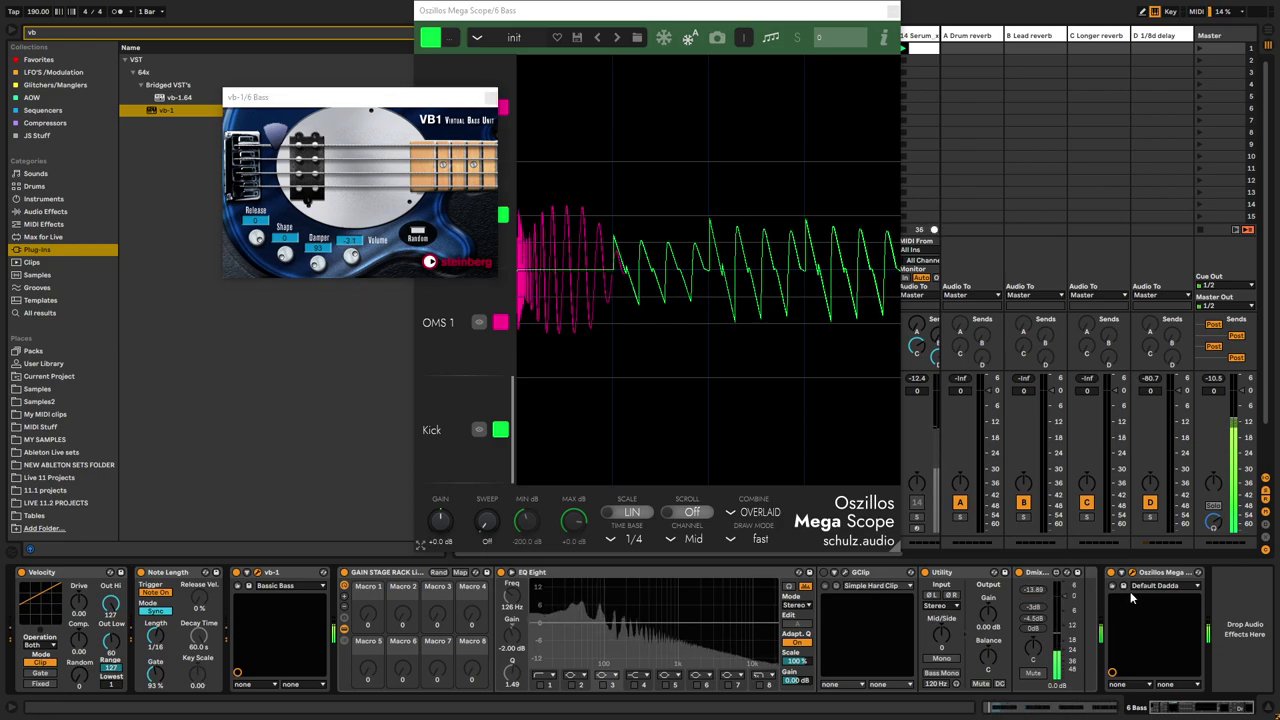
left_click(350, 264)
left_click(1228, 634)
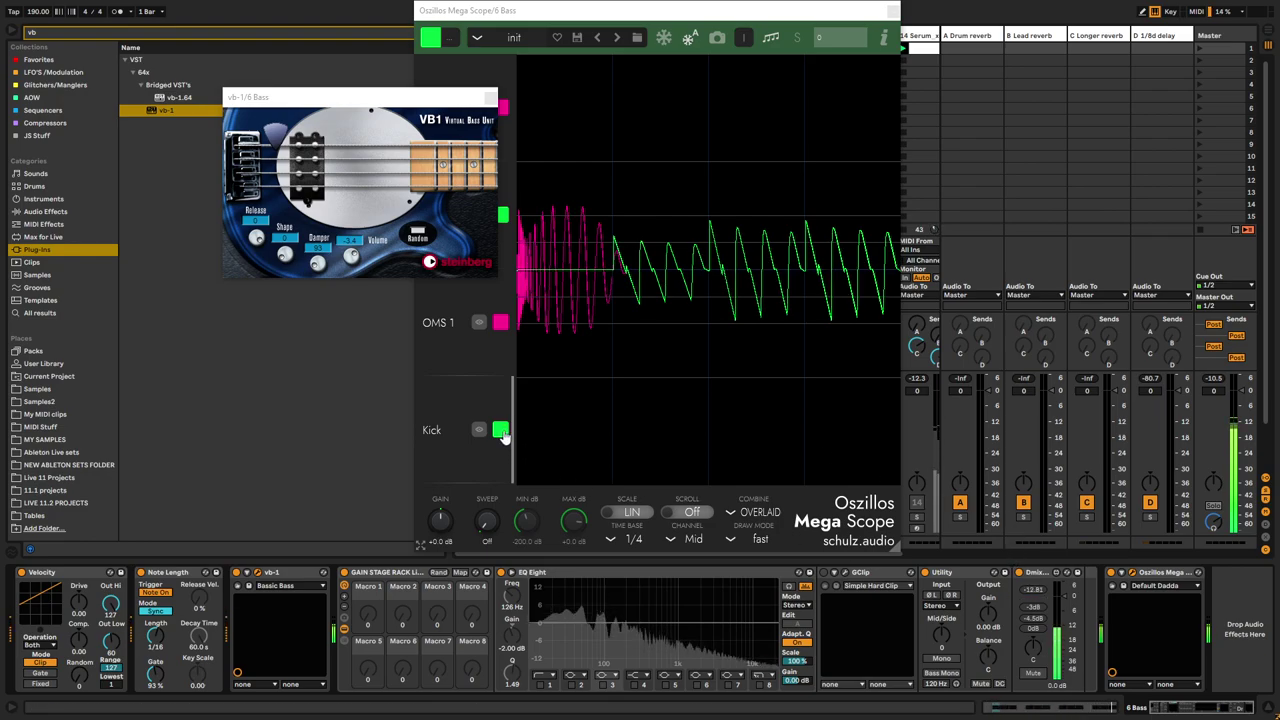
left_click(350, 266)
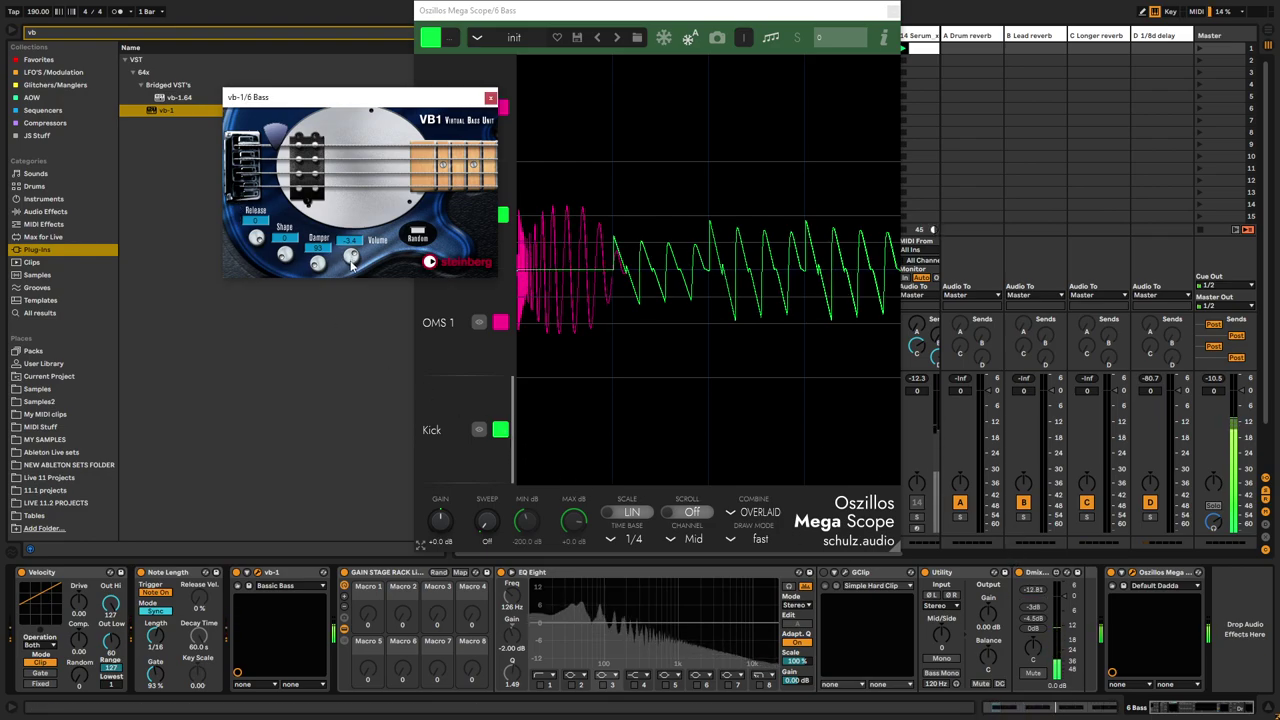
left_click_drag(354, 264, 353, 262)
left_click(1034, 592)
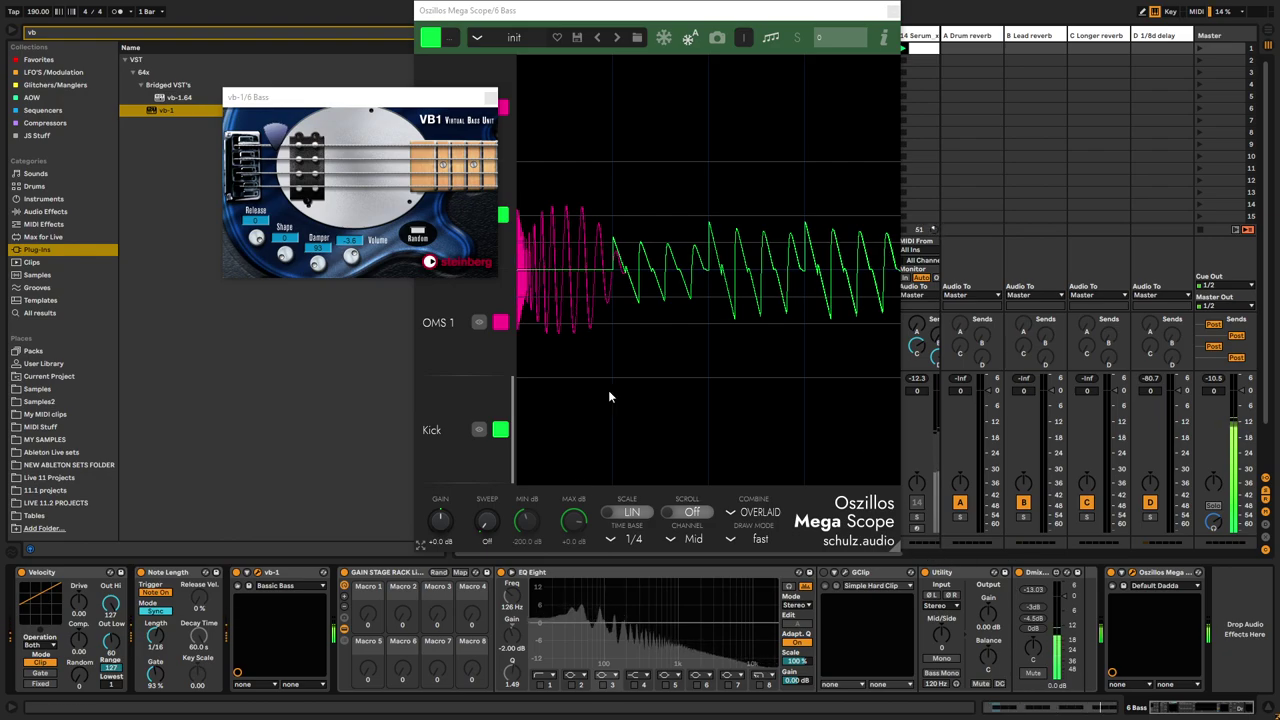
- Close the vb-1 and oscilloscope windows, reset the Bass track's peak reading, and replay to check its level
left_click(489, 97)
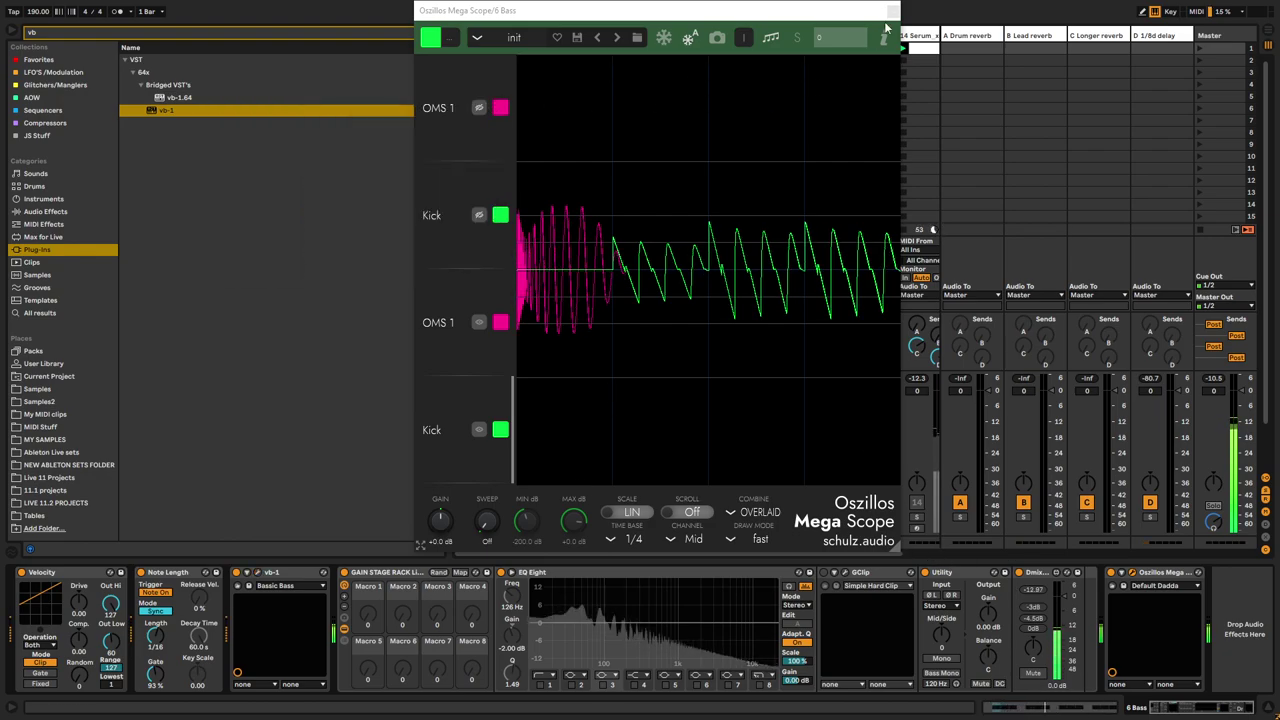
left_click(891, 10)
left_click(663, 379)
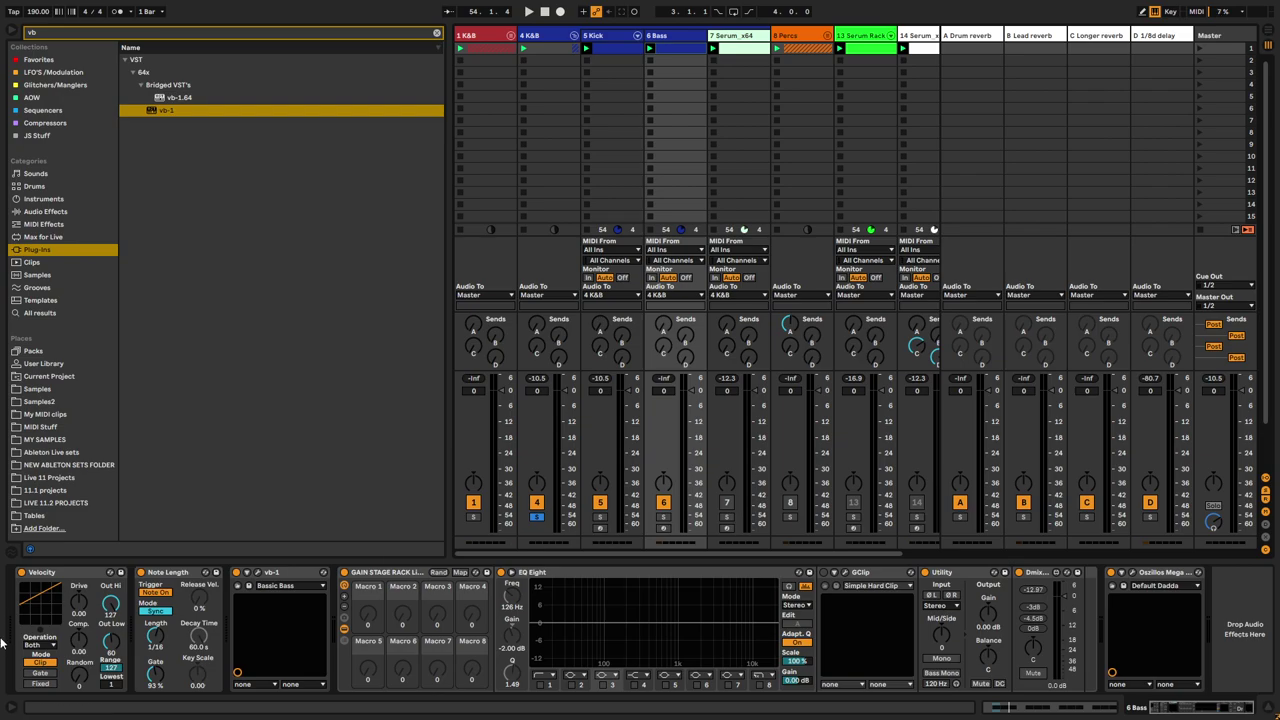
key("space")
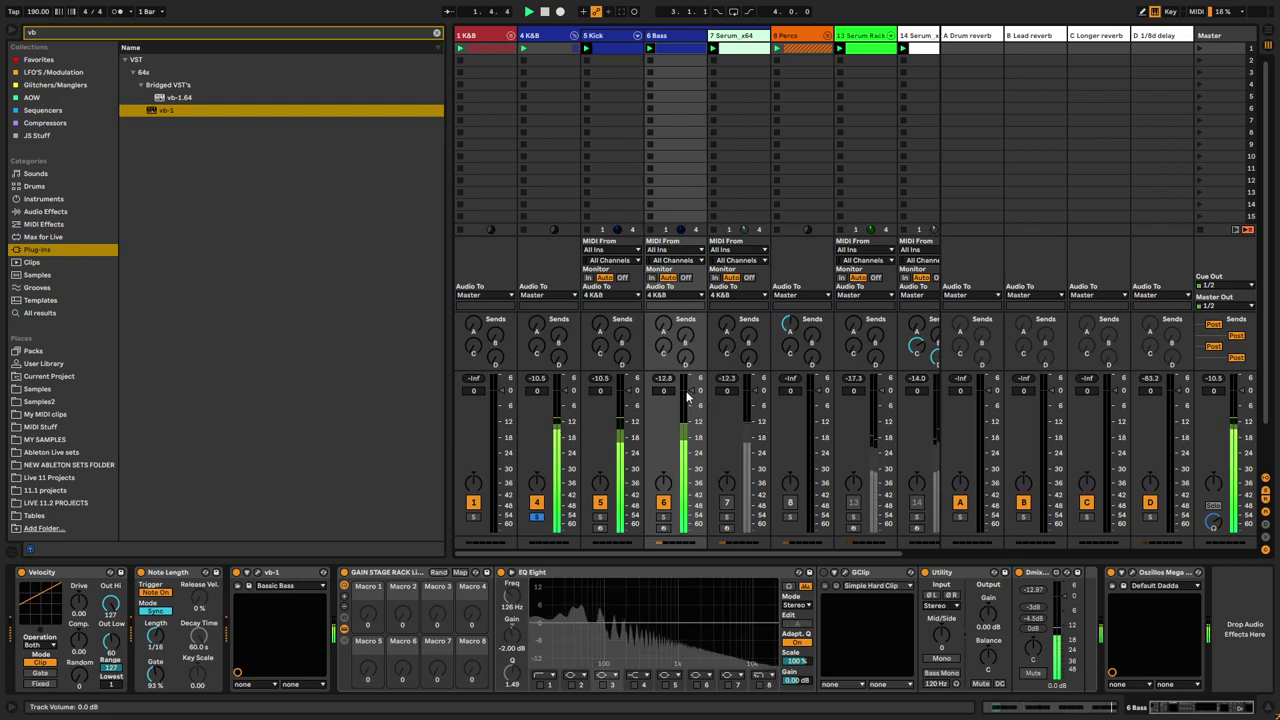
- Stop playback and search the plug-ins for "quadra"
key("space")
left_click(115, 33)
type("quadra")
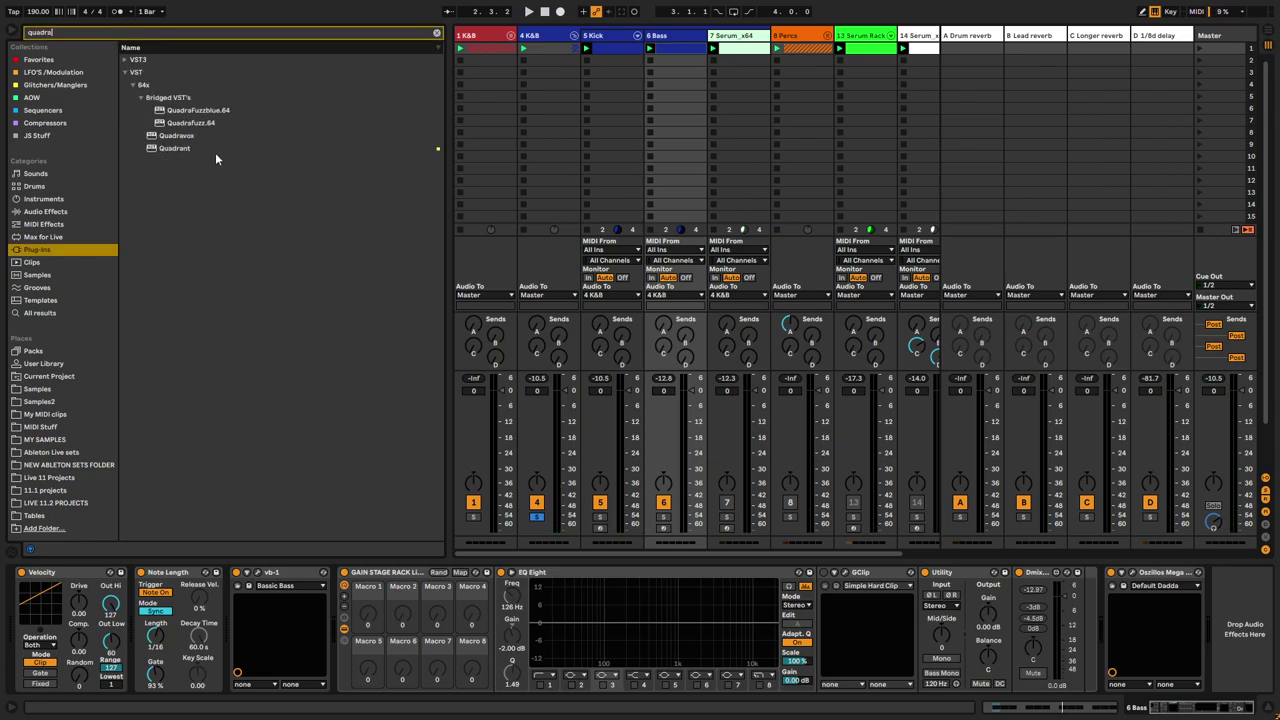
- Try to add QuadraFuzzblue.64 to the Bass track, declining the auxhost.exe permission request, and delete the inserted device
left_click_drag(195, 112, 682, 41)
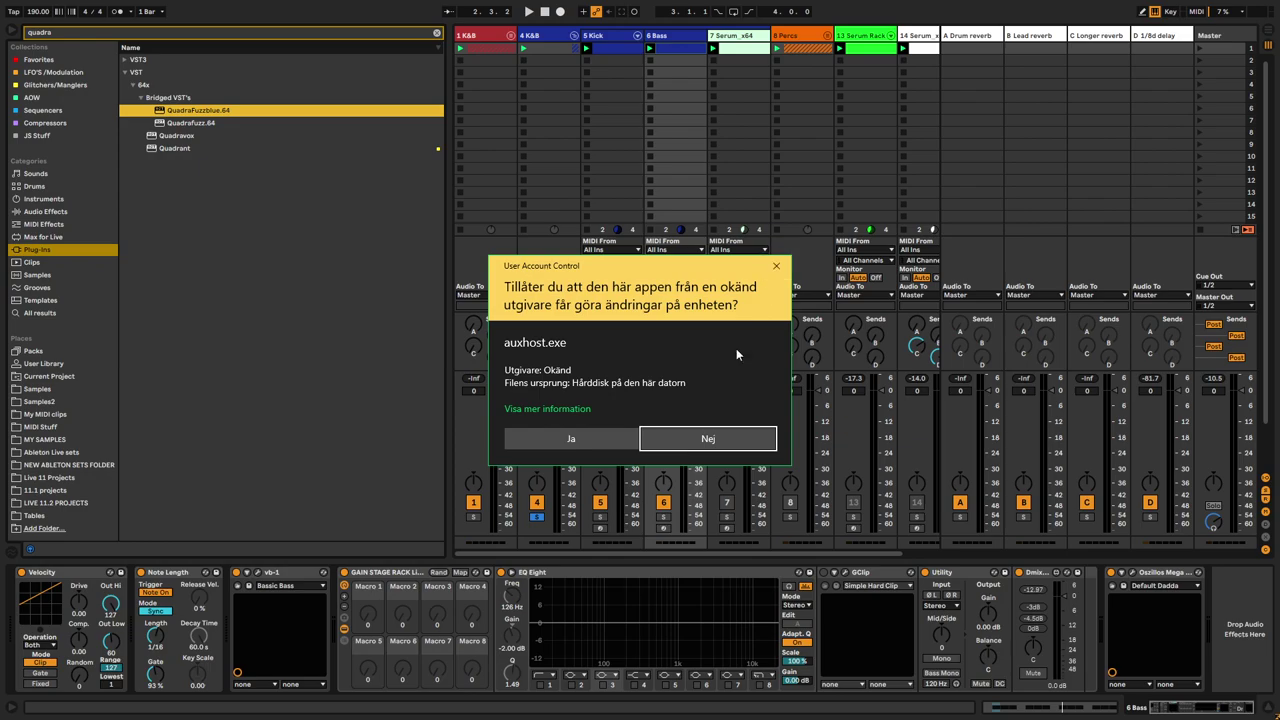
left_click(708, 439)
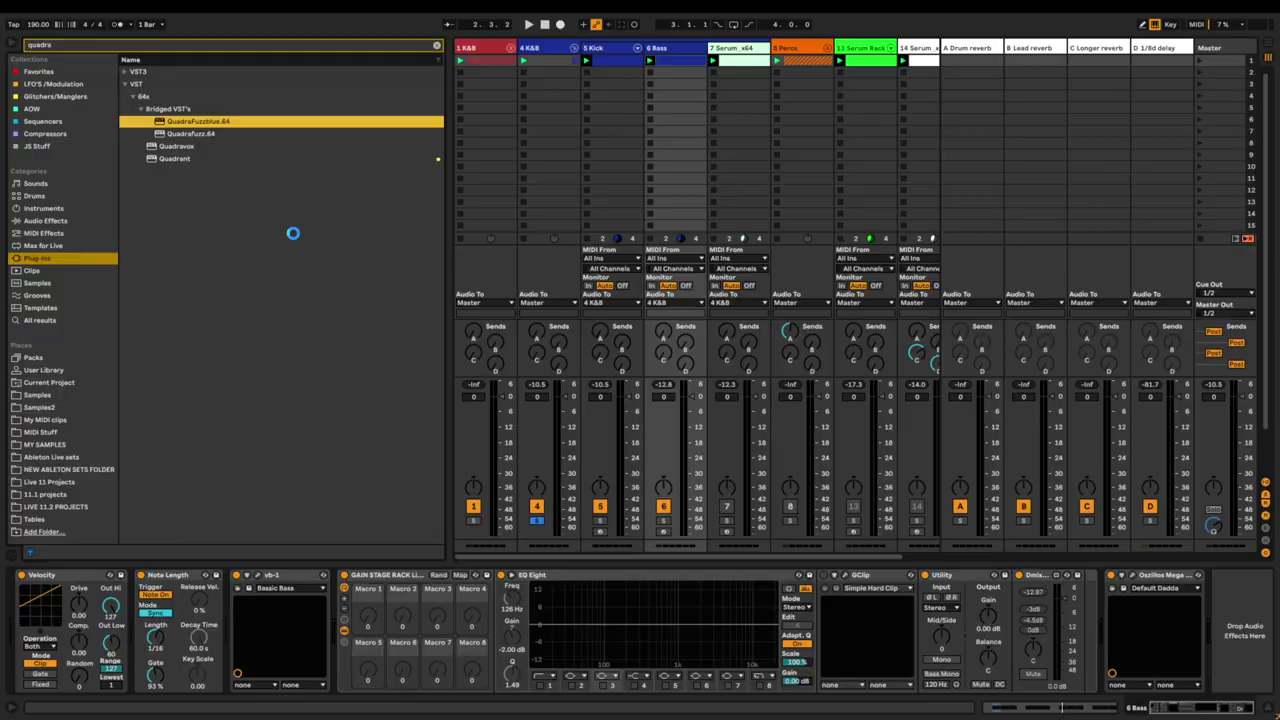
left_click(692, 395)
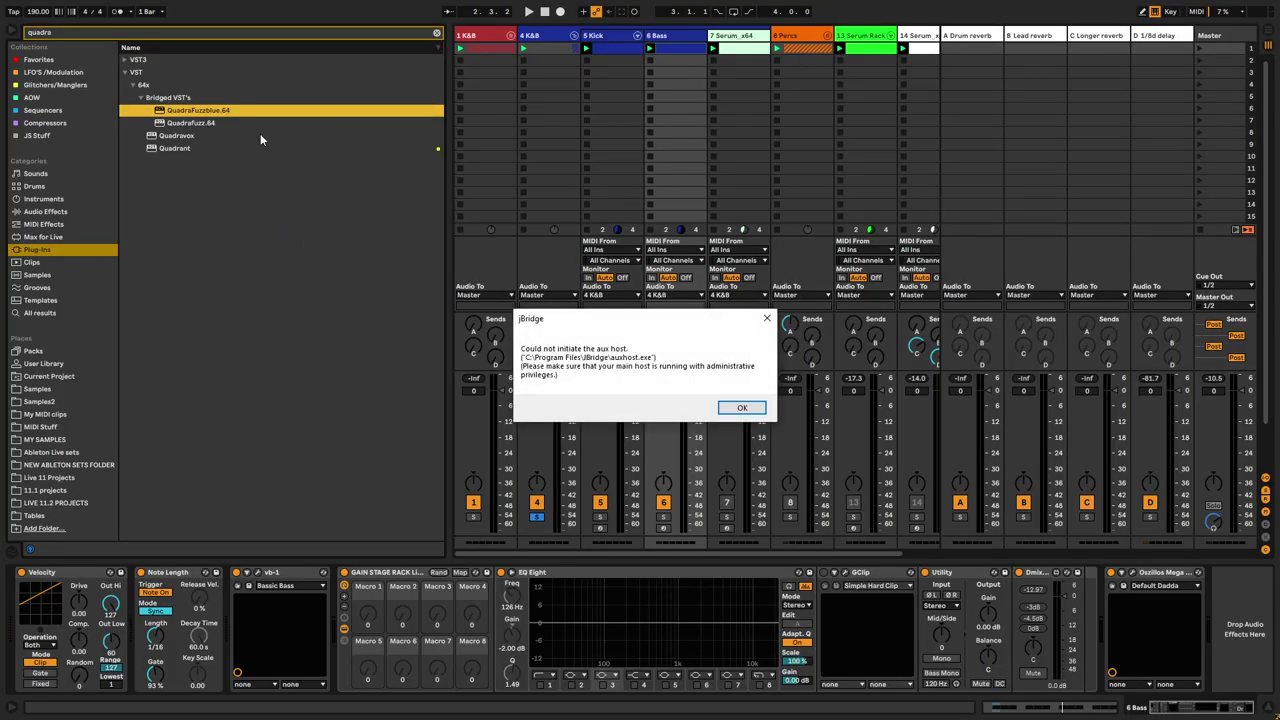
left_click(740, 406)
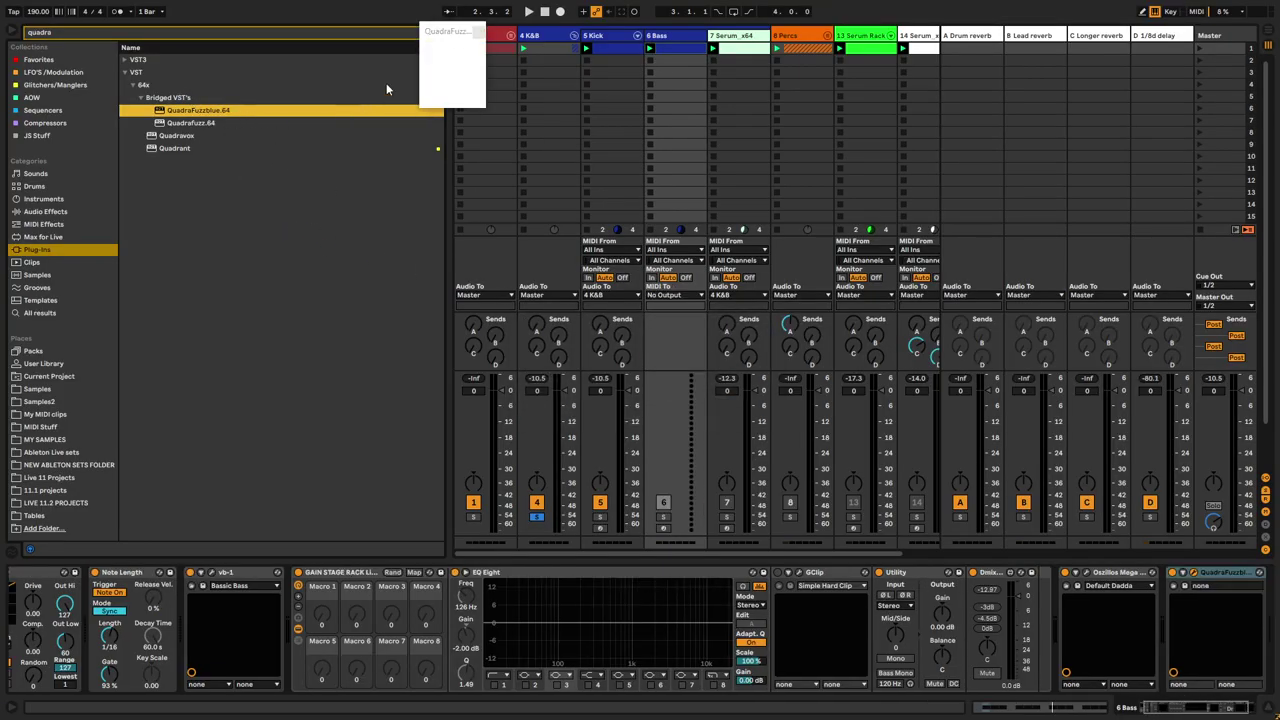
left_click(1230, 574)
key("Delete")
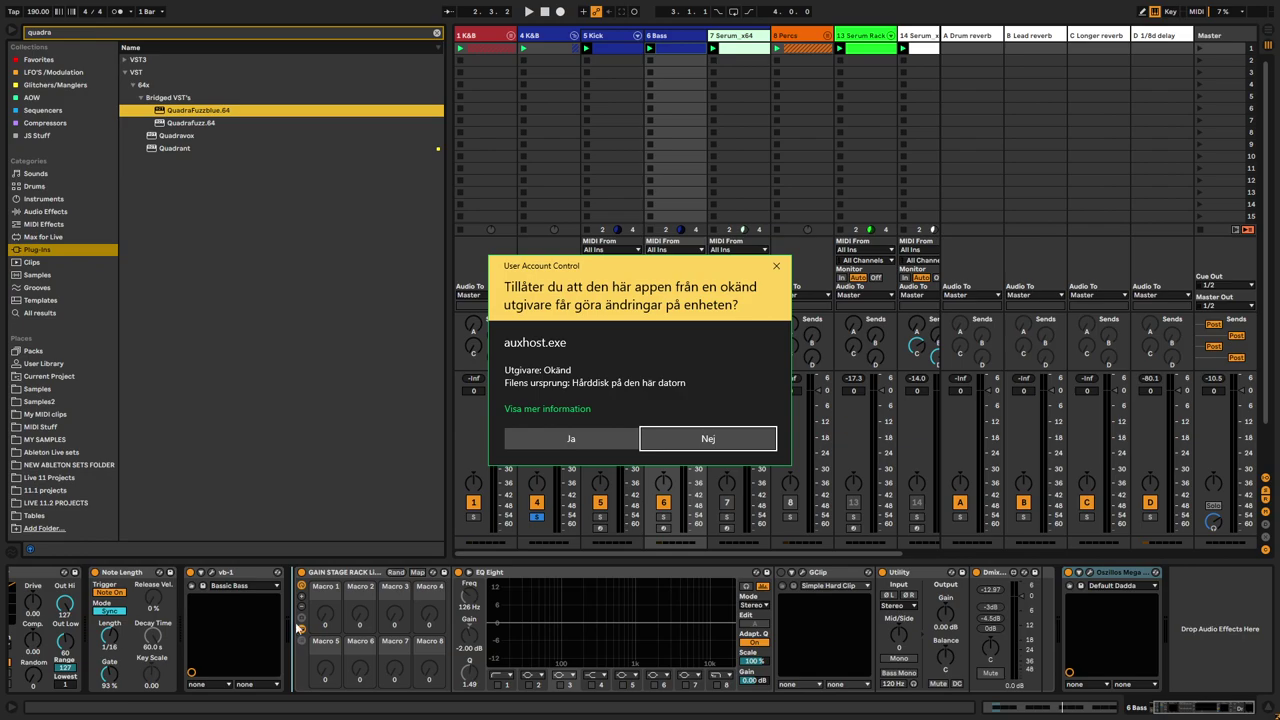
- Allow auxhost.exe to run so QuadraFuzzblue.64 loads on the Bass track, close its jBridge settings window, and expand the plug-in's edit view
left_click(570, 441)
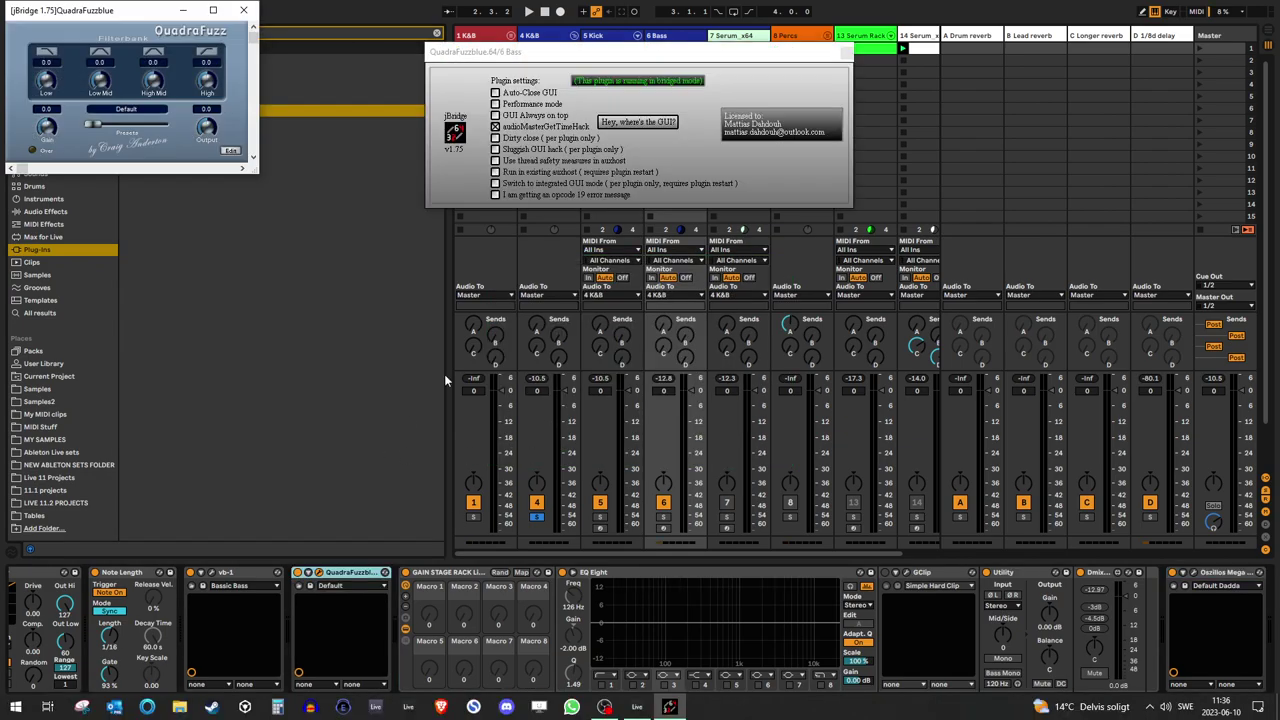
left_click(847, 56)
key("alt+Tab")
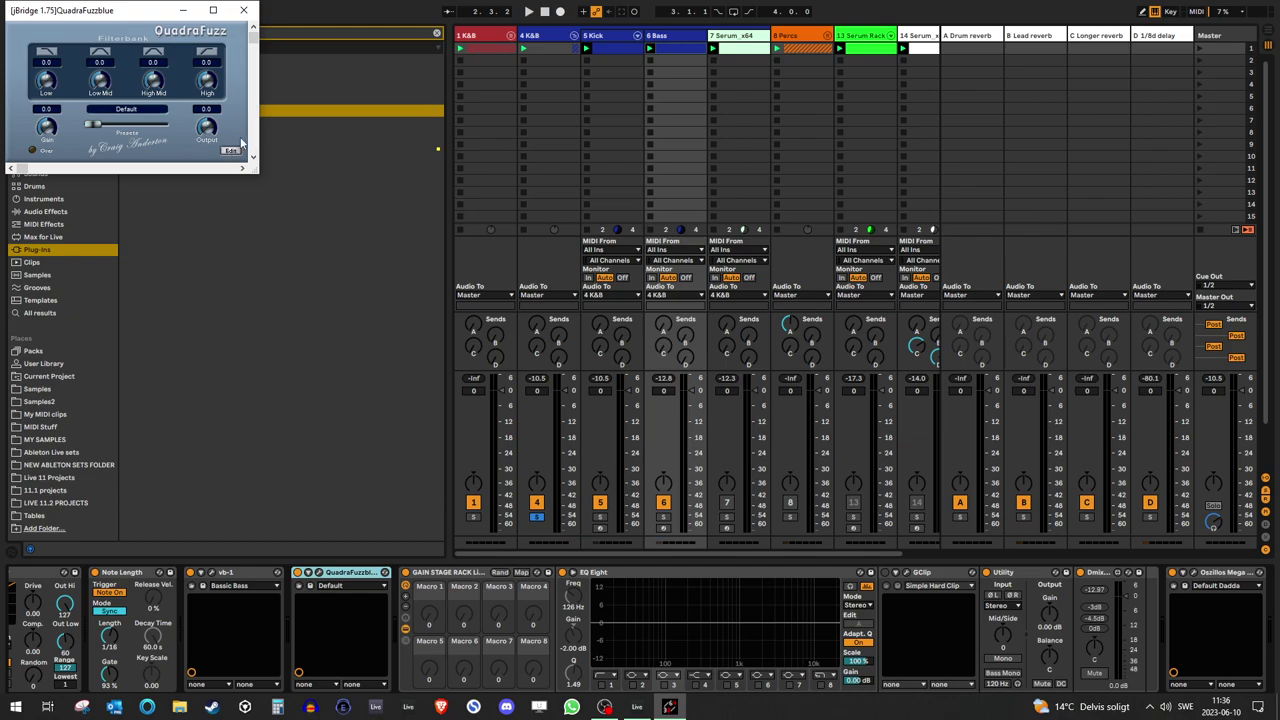
left_click(231, 151)
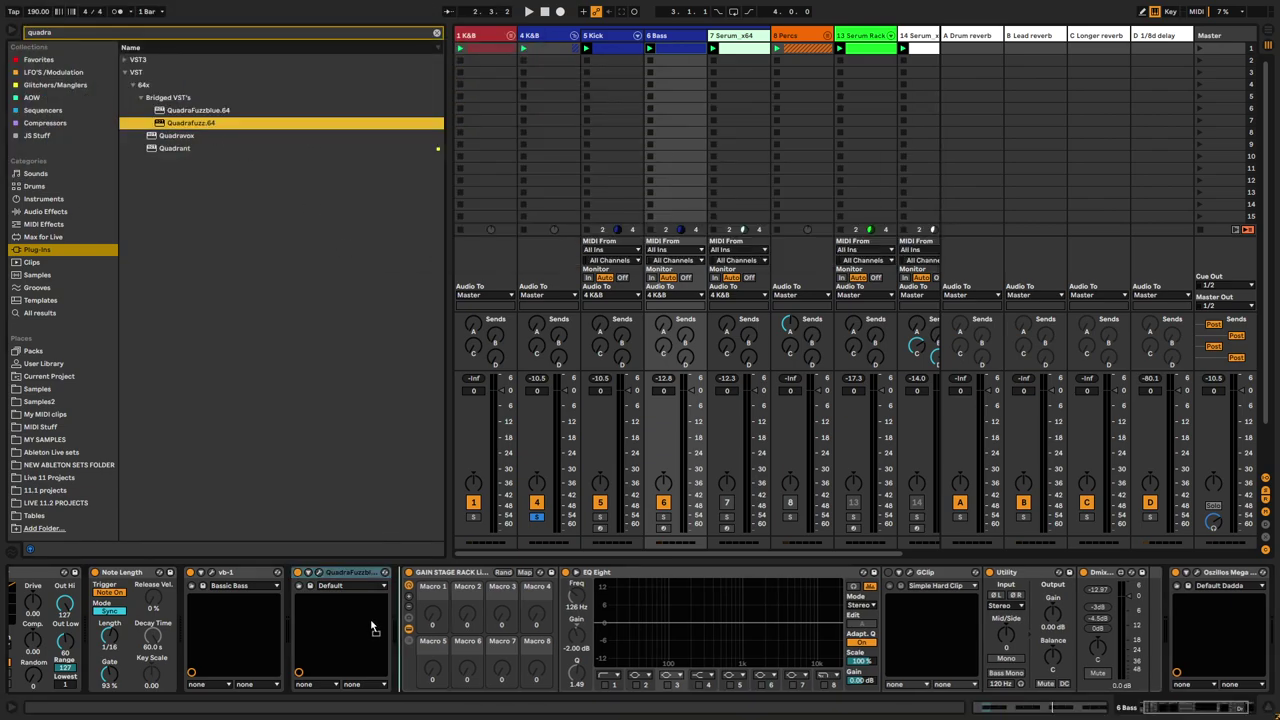
- Add Quadrafuzz.64 after QuadraFuzzblue, allow auxhost.exe, expand its edit view, and create a preset named default
left_click(565, 445)
left_click(853, 75)
key("alt+Tab")
left_click(206, 155)
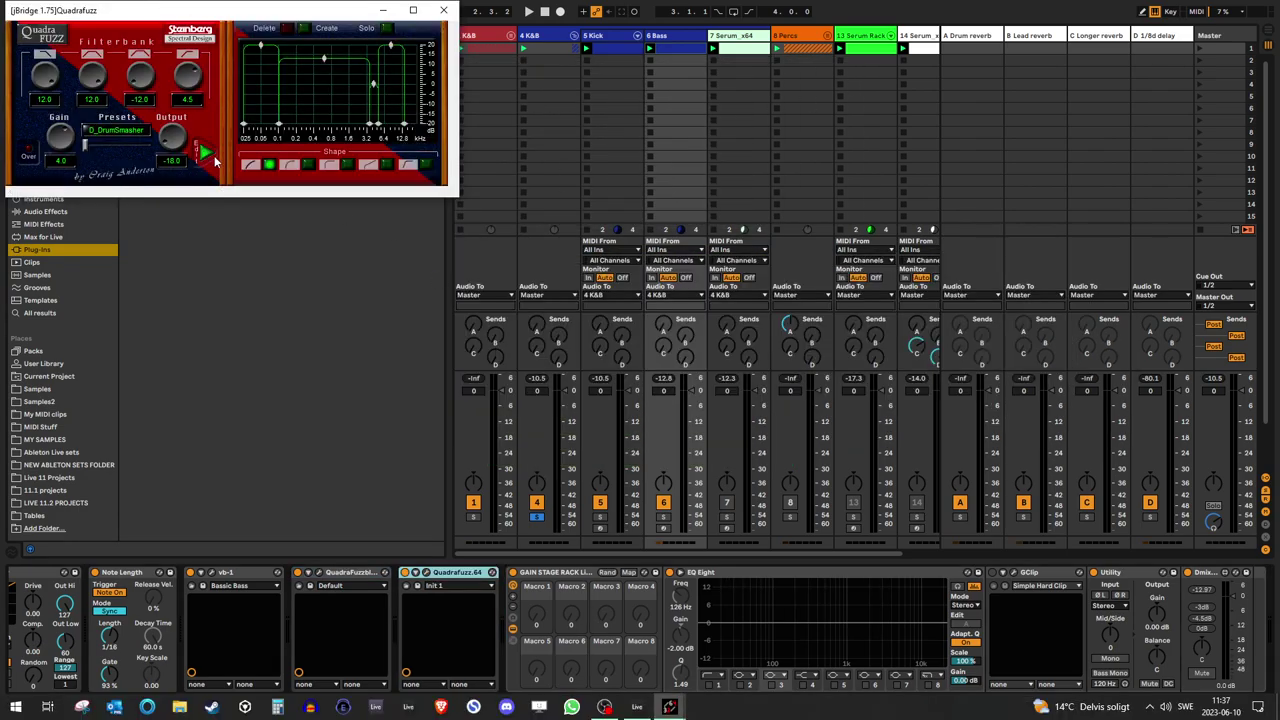
left_click(320, 30)
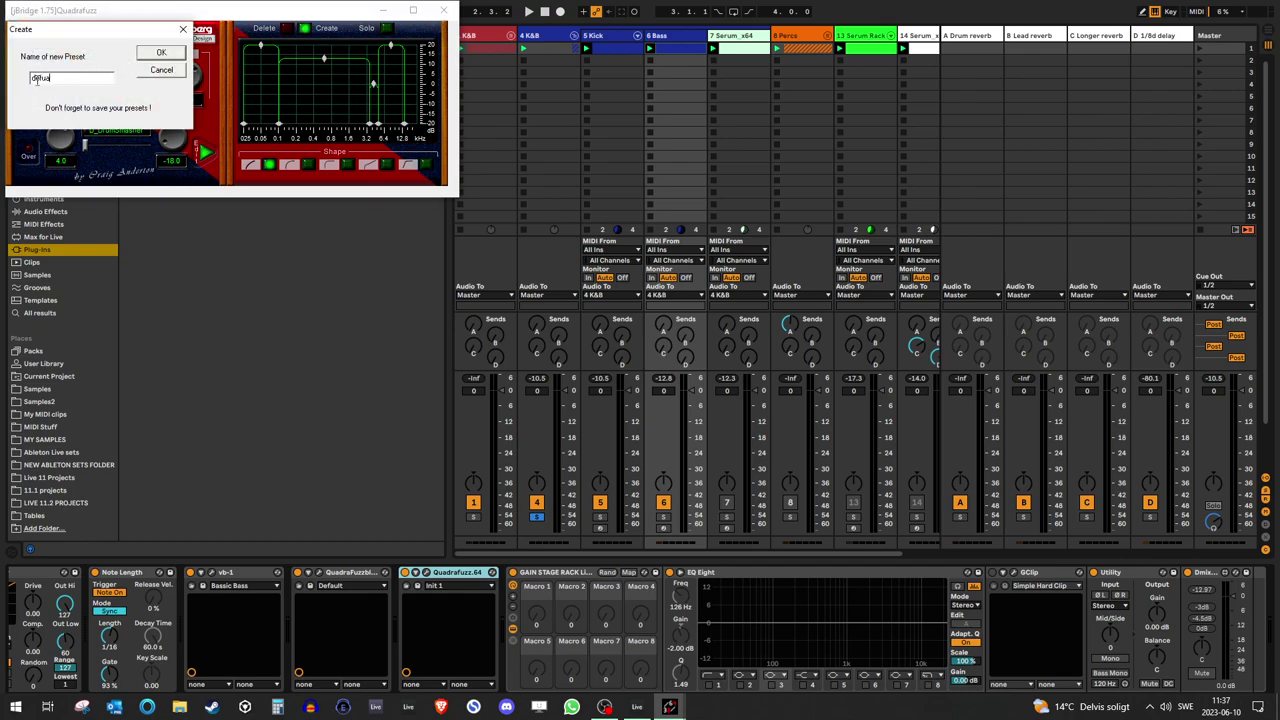
left_click(150, 55)
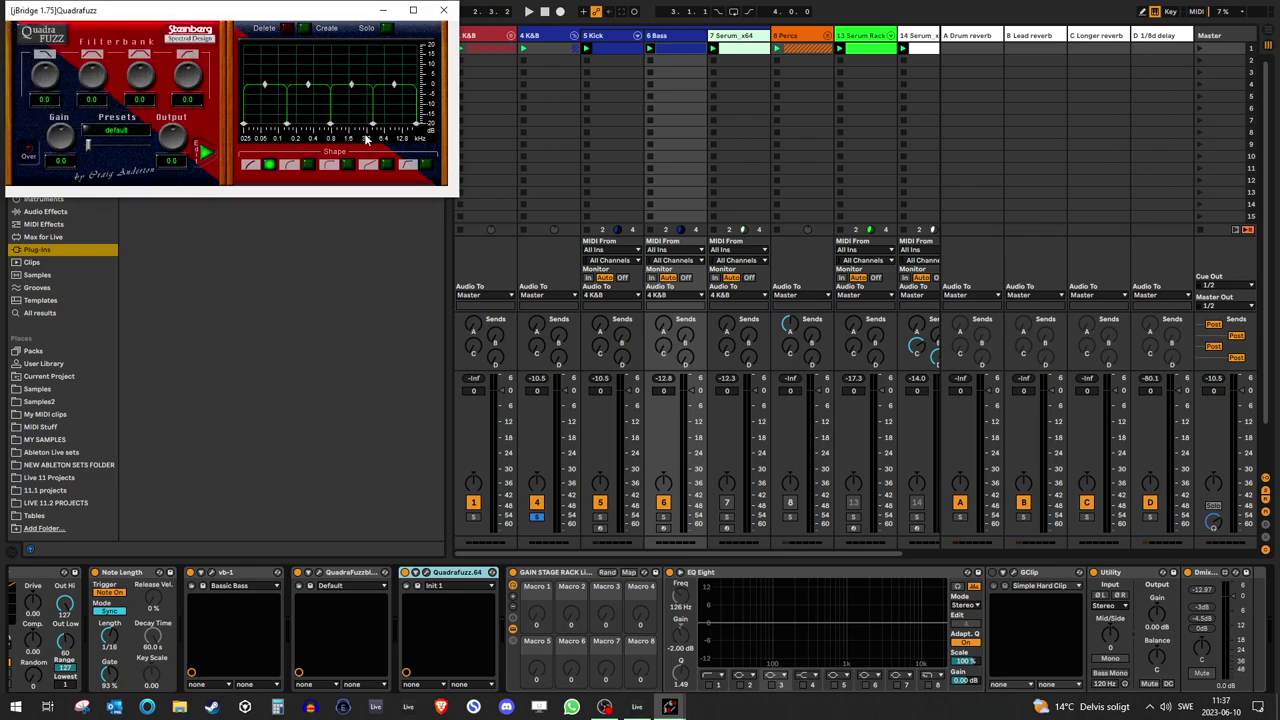
- Place the QuadraFuzzblue window beside the red Quadrafuzz one, and delete the Quadrafuzz.64 device from the Bass track
key("alt+Tab")
key("alt+Tab")
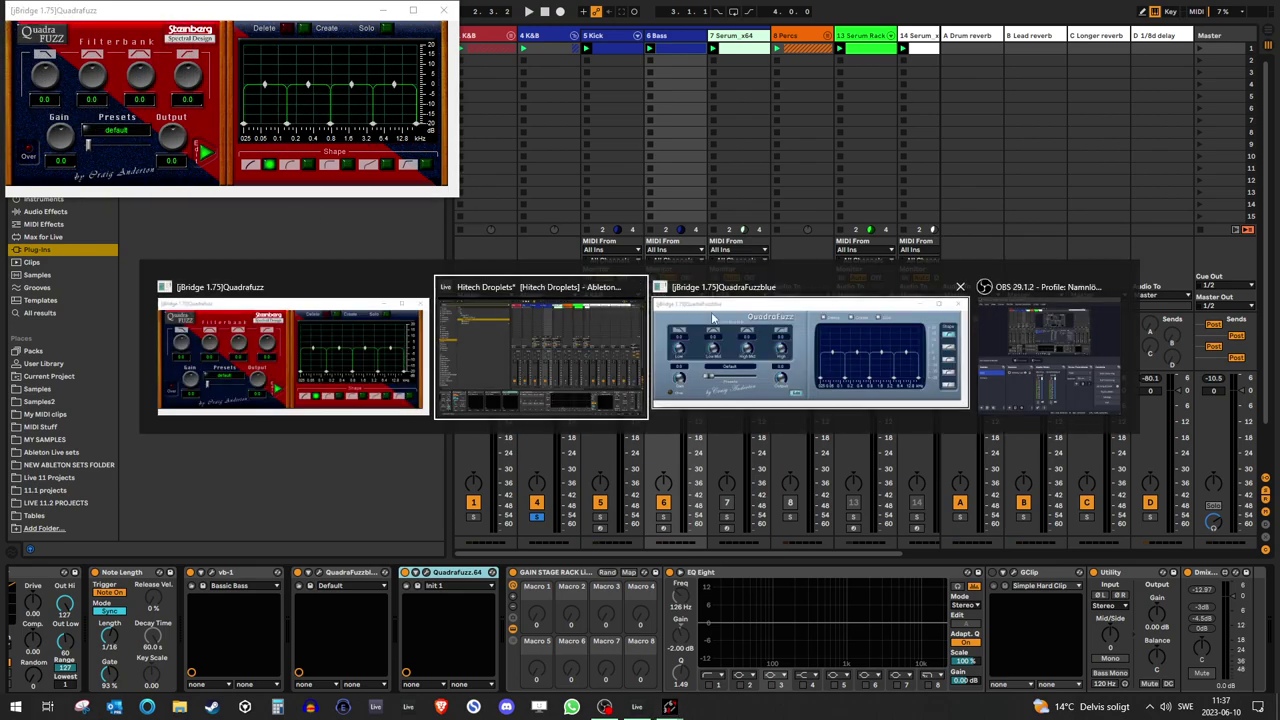
left_click_drag(480, 92, 512, 12)
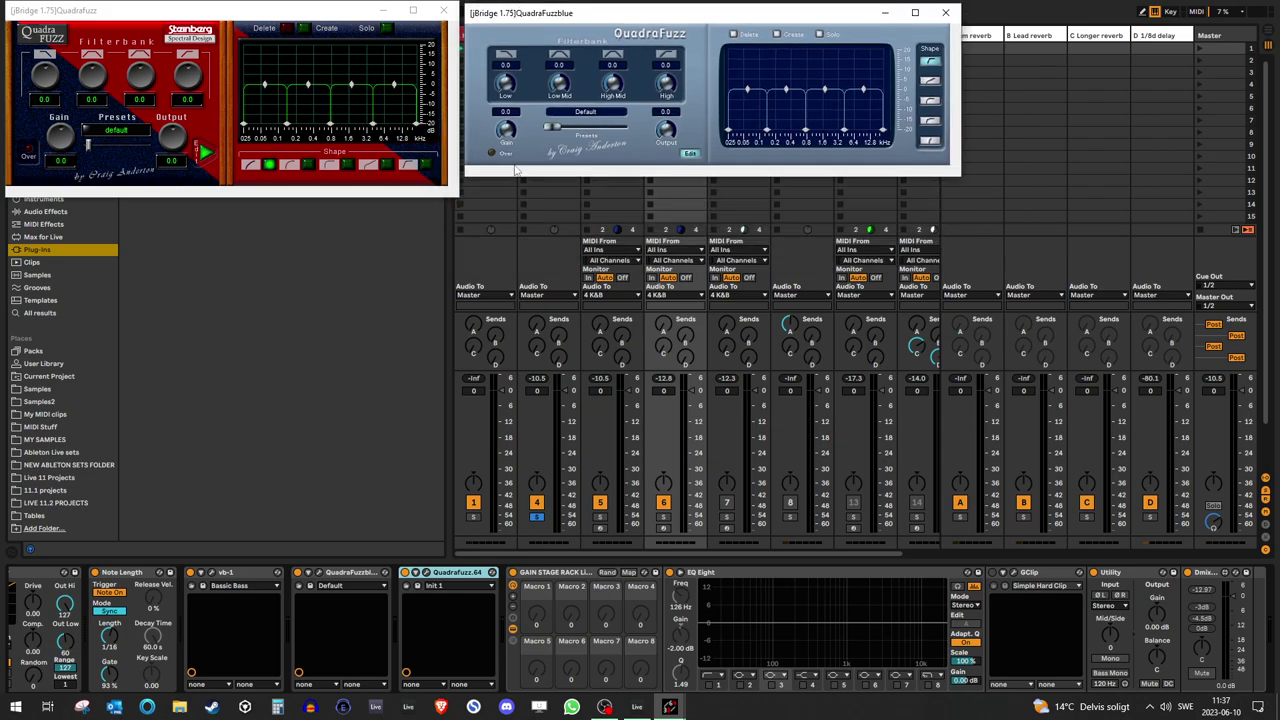
left_click(474, 582)
key("Delete")
key("alt+Tab")
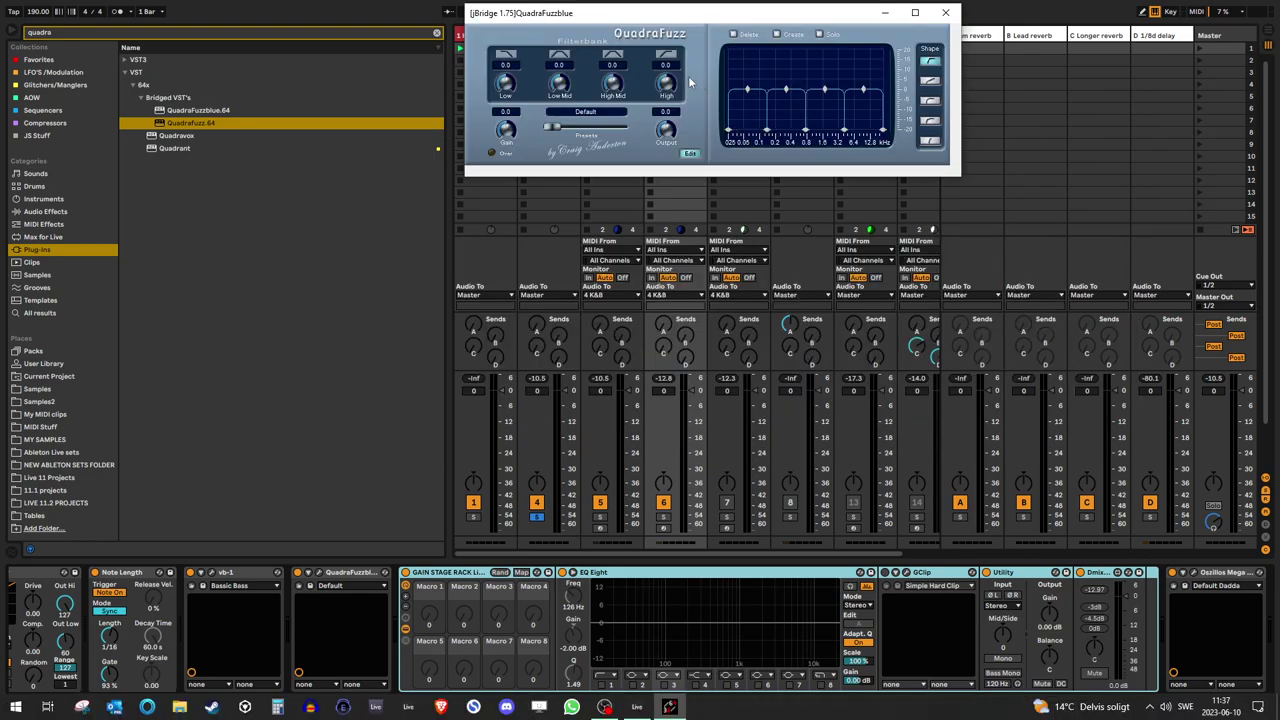
- Play the kick and bass with QuadraFuzzblue bypassed and enabled to compare the sound, then stop playback
left_click(270, 628)
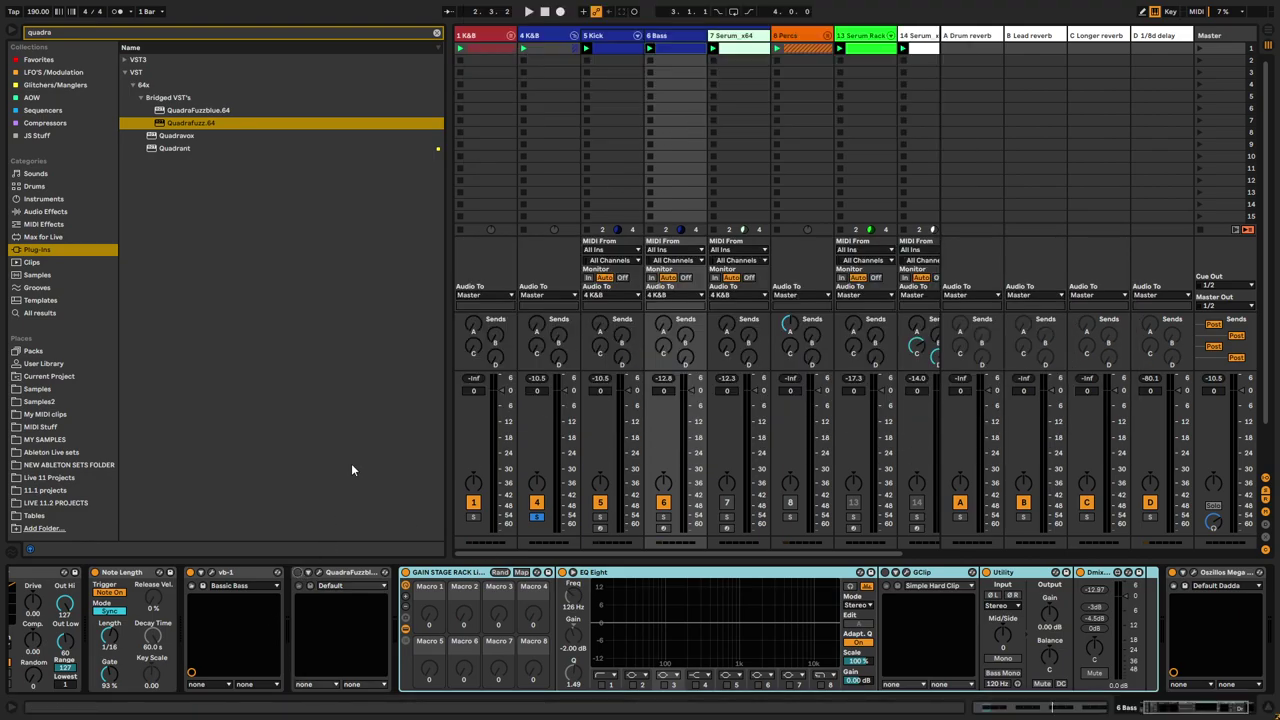
key("space")
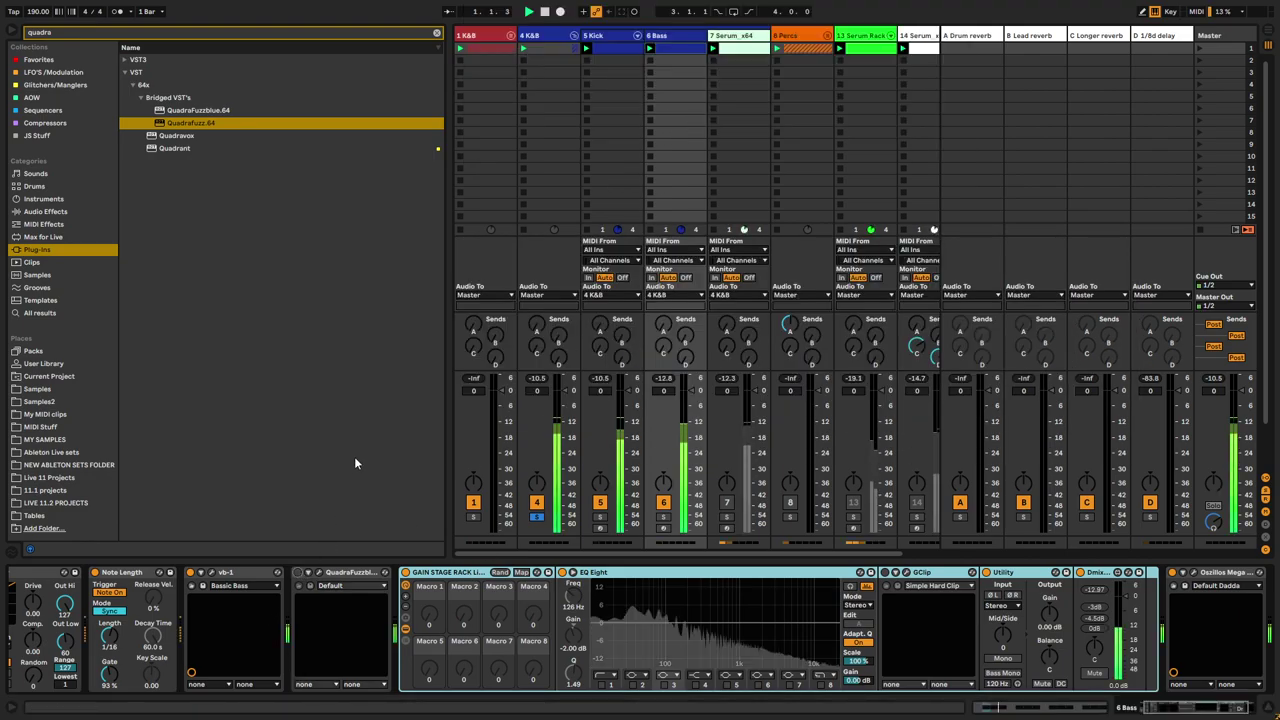
left_click(298, 573)
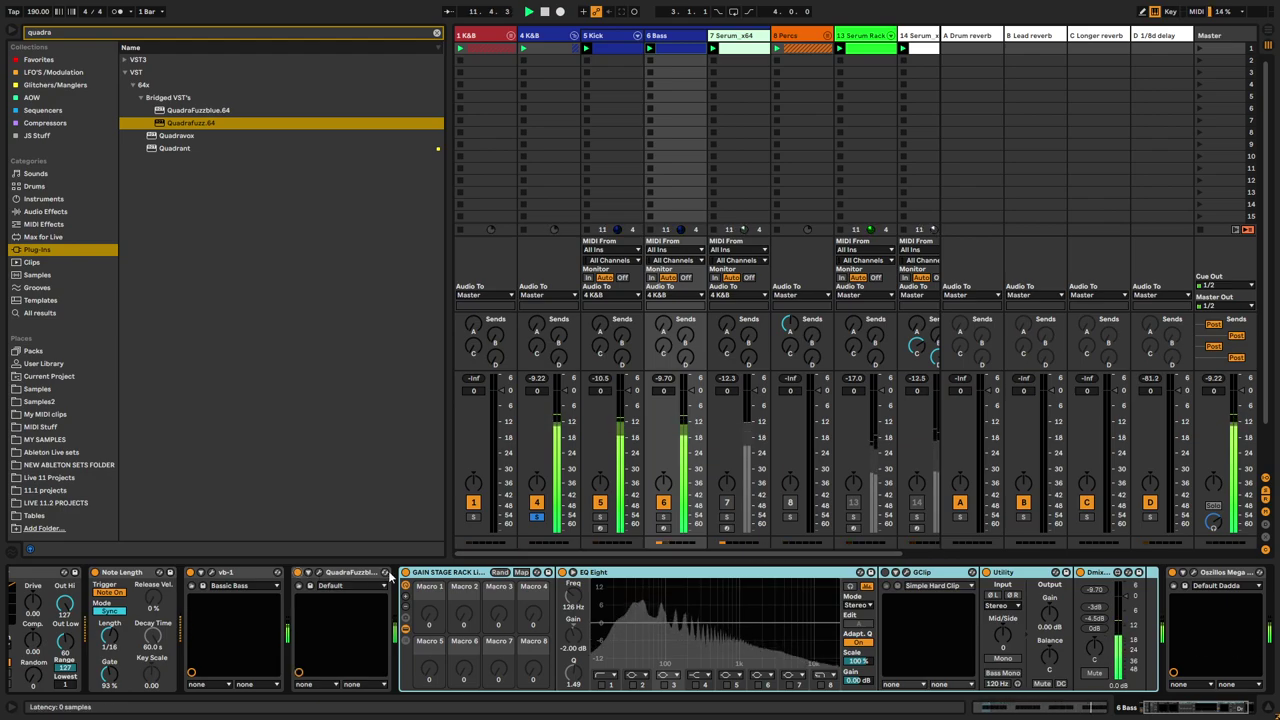
key("space")
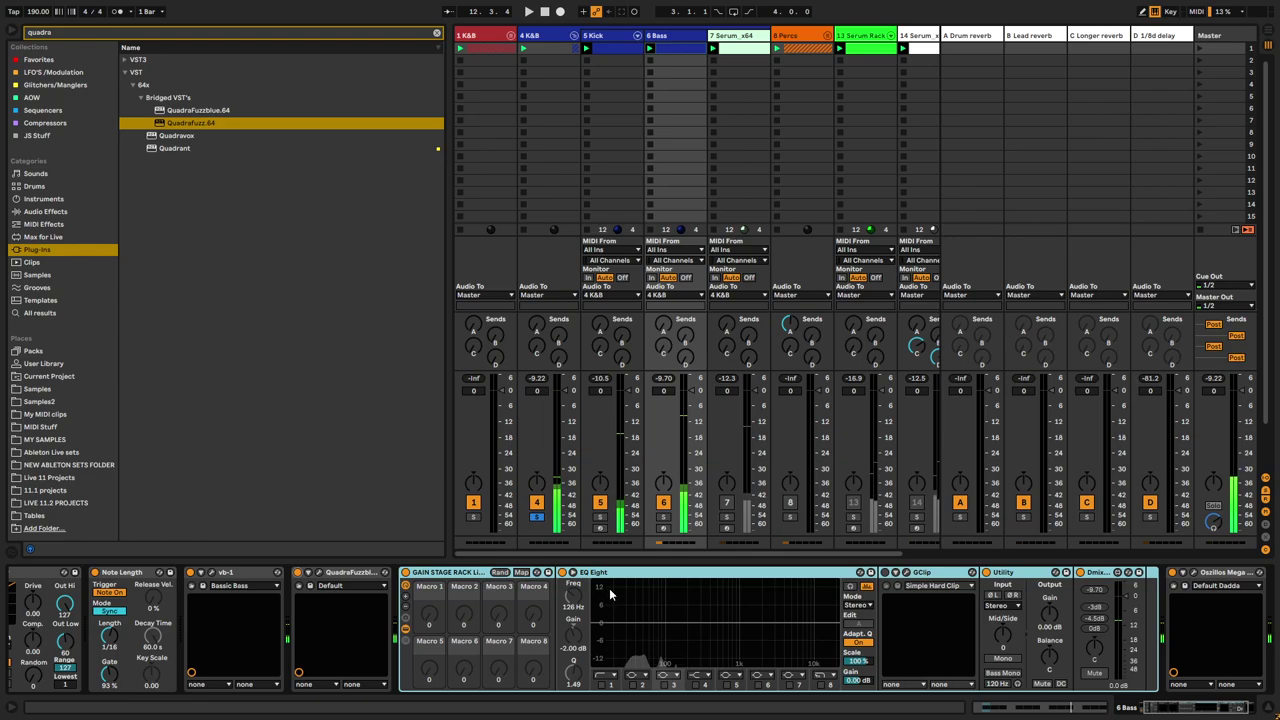
- Restart playback and arrange the Bass track's Oszillos Mega Scope window beside the QuadraFuzzblue window
key("alt+Tab")
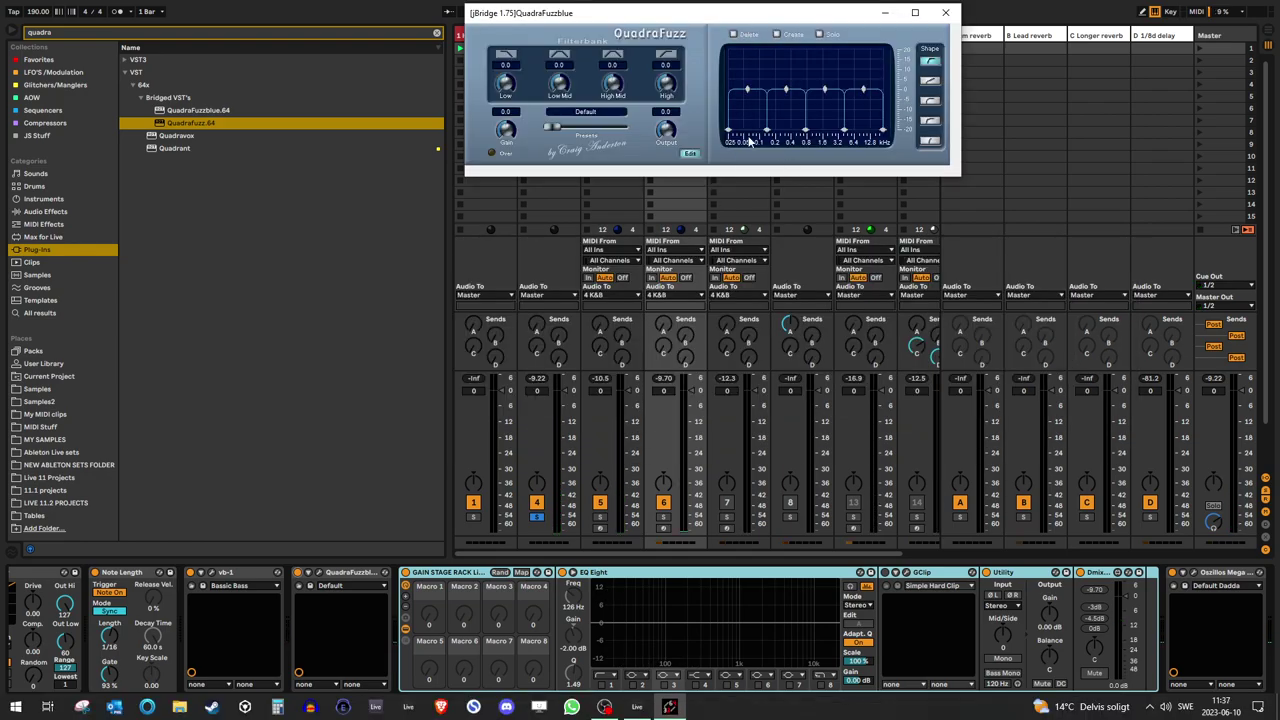
key("alt+Tab")
key("space")
key("alt+Tab")
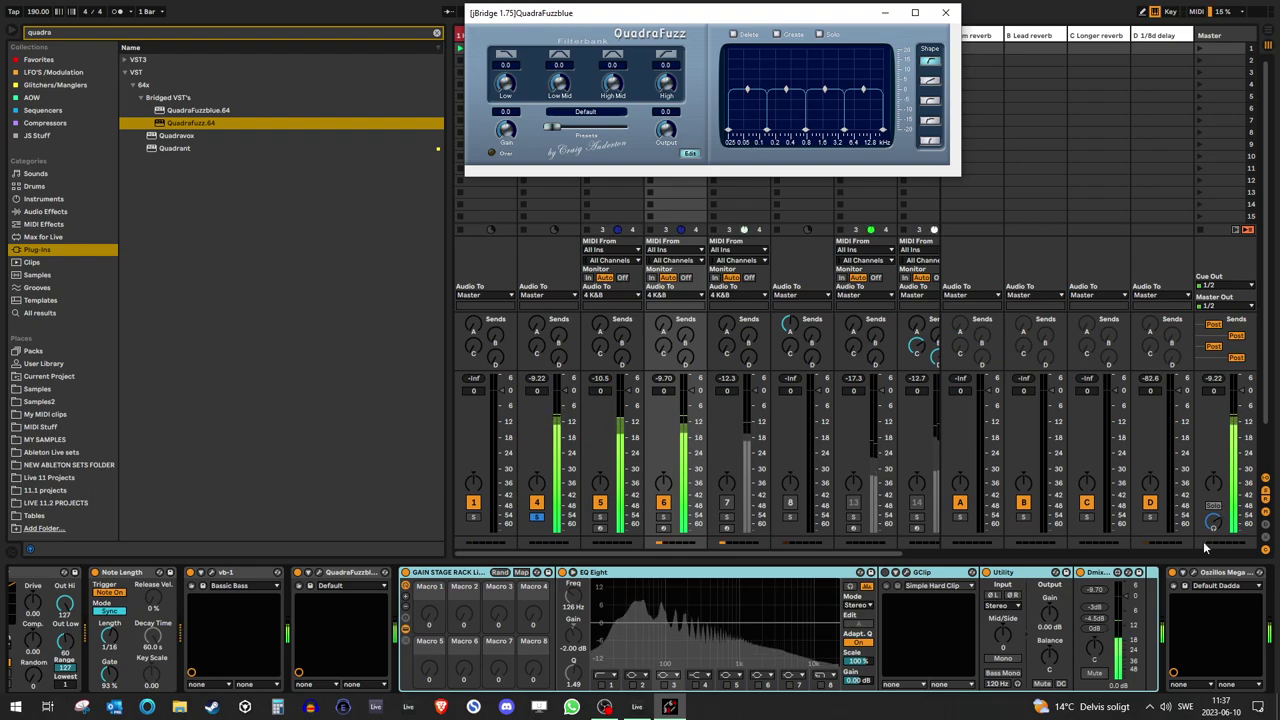
left_click(1195, 573)
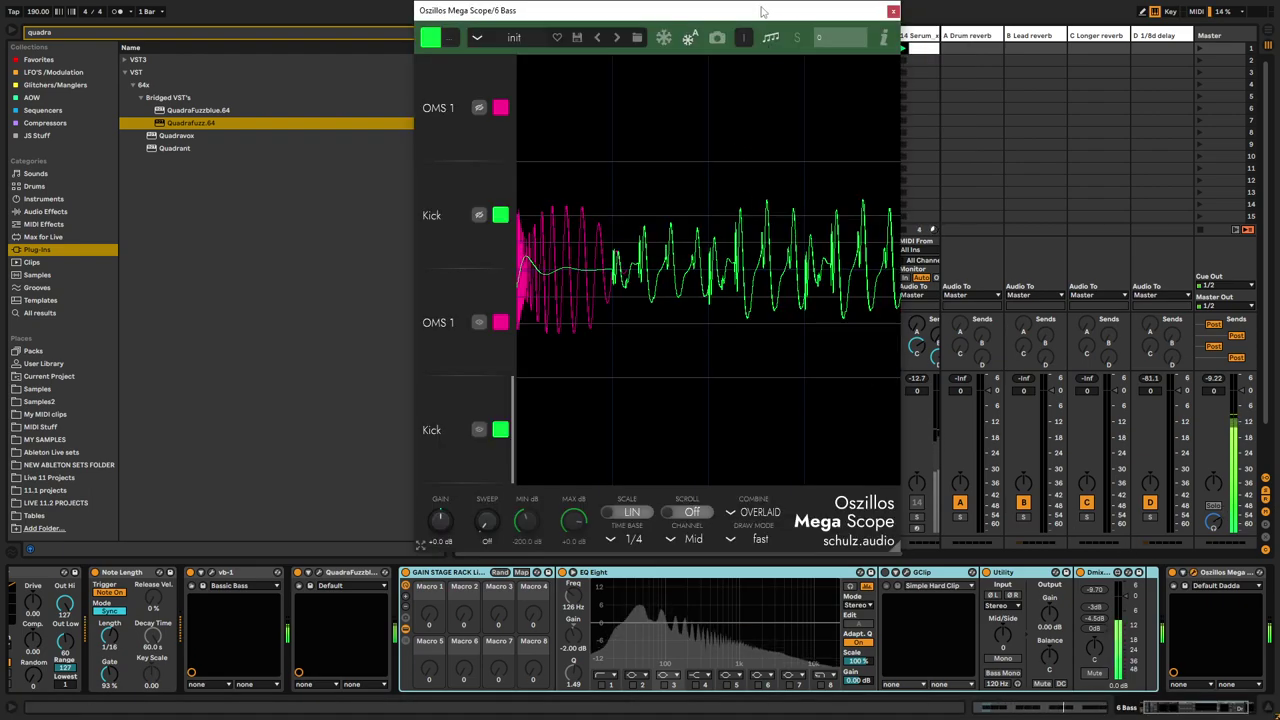
left_click_drag(766, 12, 352, 65)
key("alt+Tab")
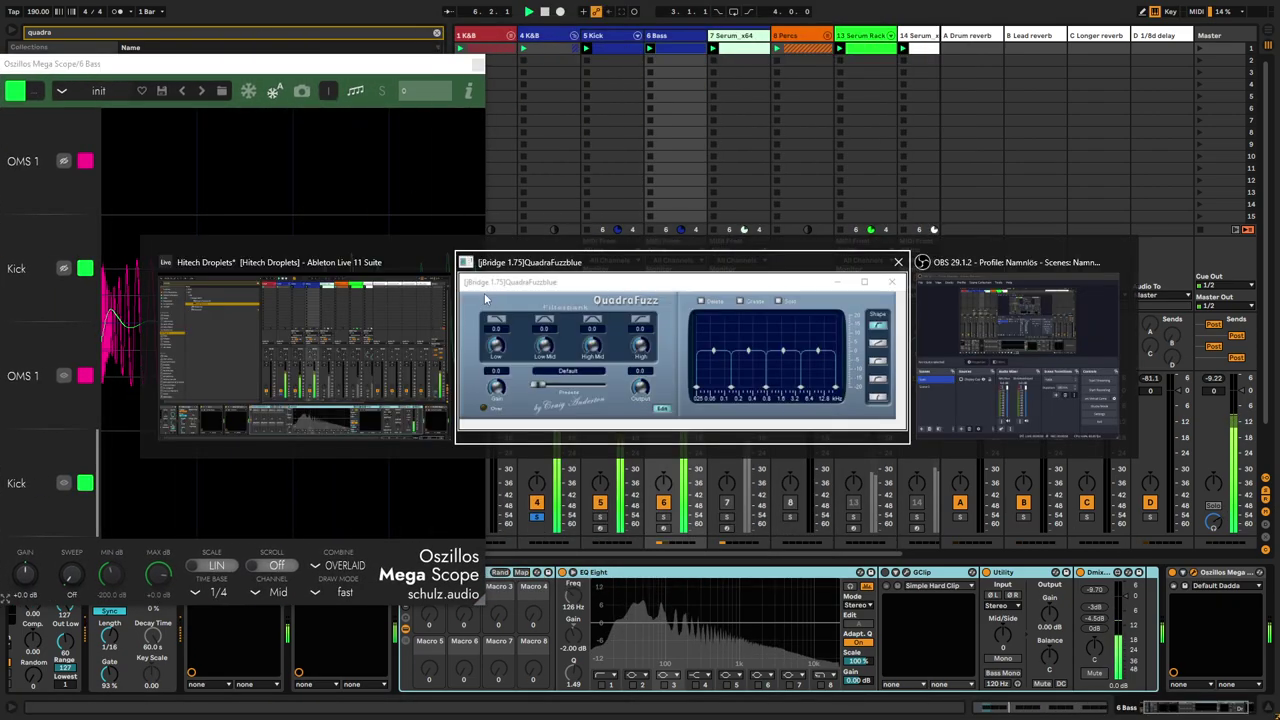
- Fine-tune QuadraFuzz's crossover between the low and low mid bands near 0.1 kHz, and reset the Bass track's peak reading
left_click_drag(767, 131, 763, 141)
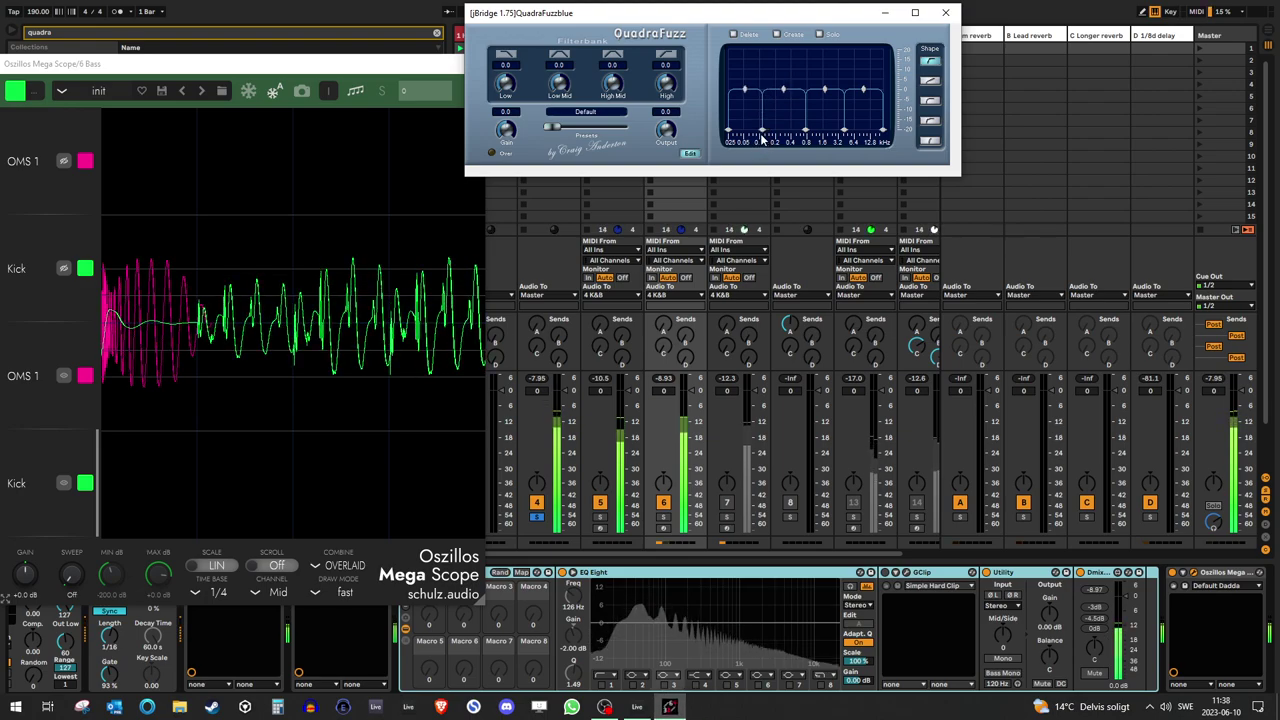
left_click_drag(763, 131, 766, 135)
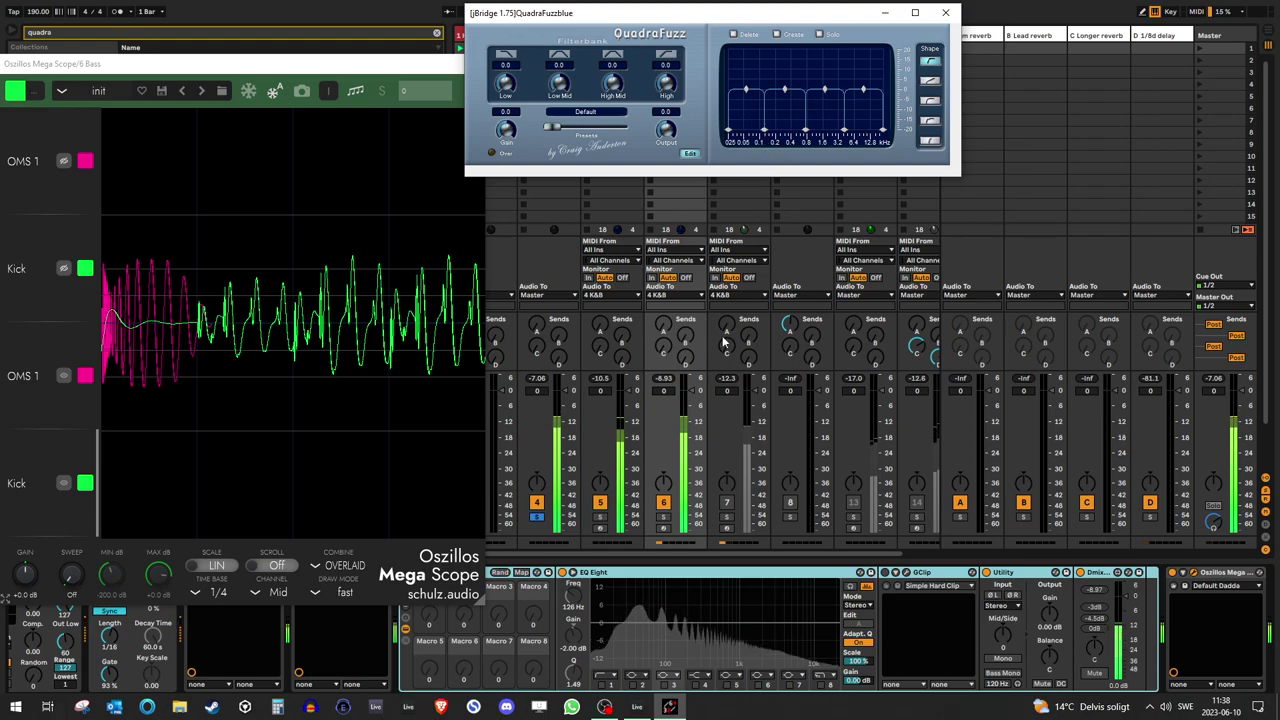
left_click(665, 380)
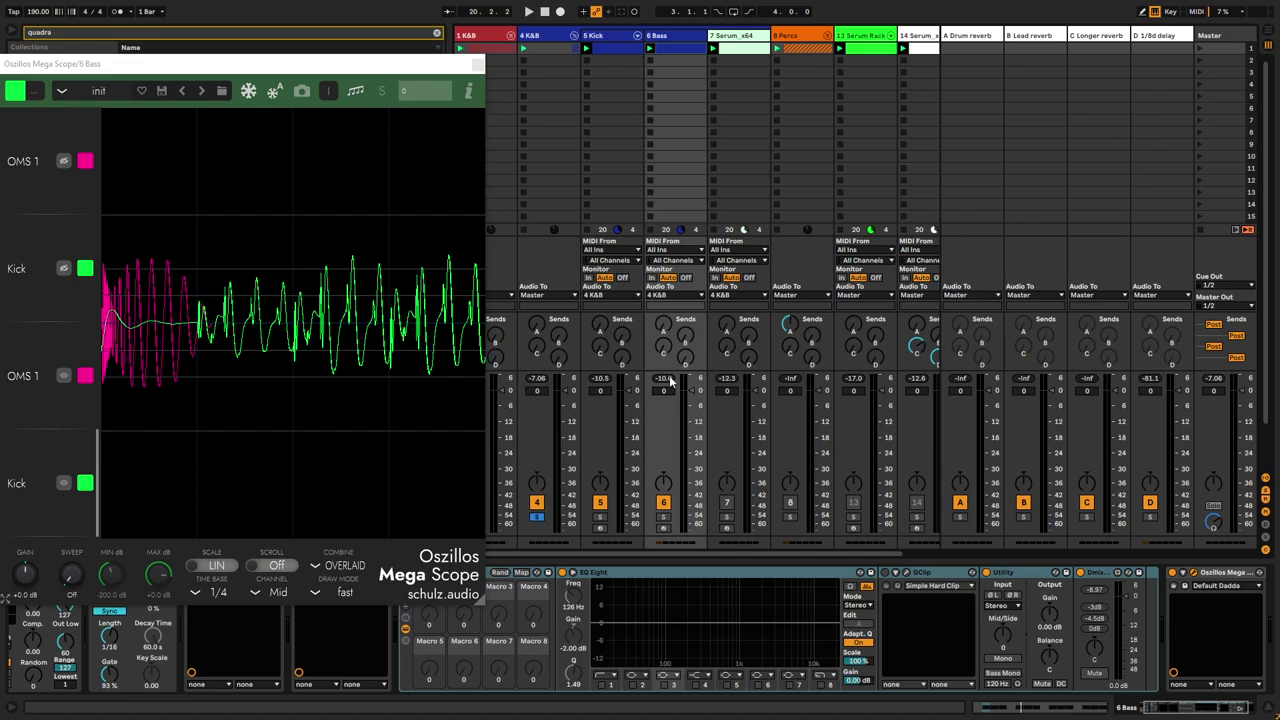
- Lower the Bass track's Utility gain to -3.00 dB while replaying, and bypass QuadraFuzz to compare the waveform in the repositioned scope
key("space")
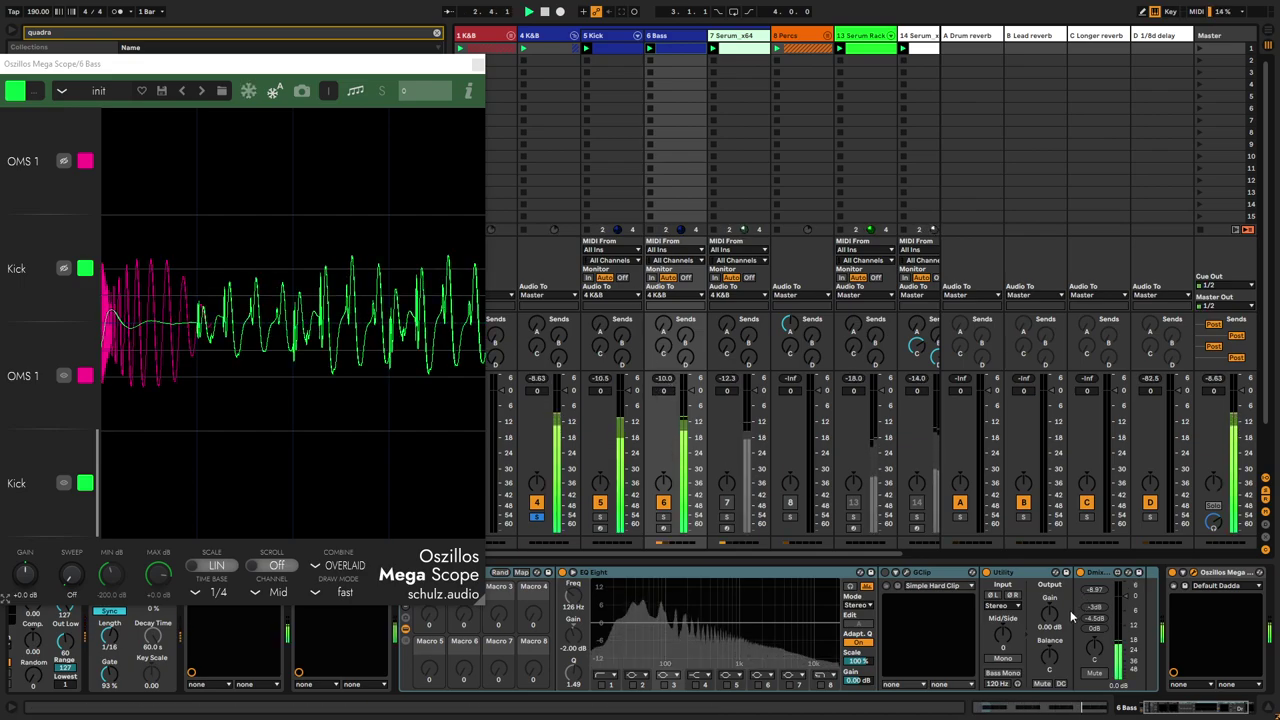
key("space")
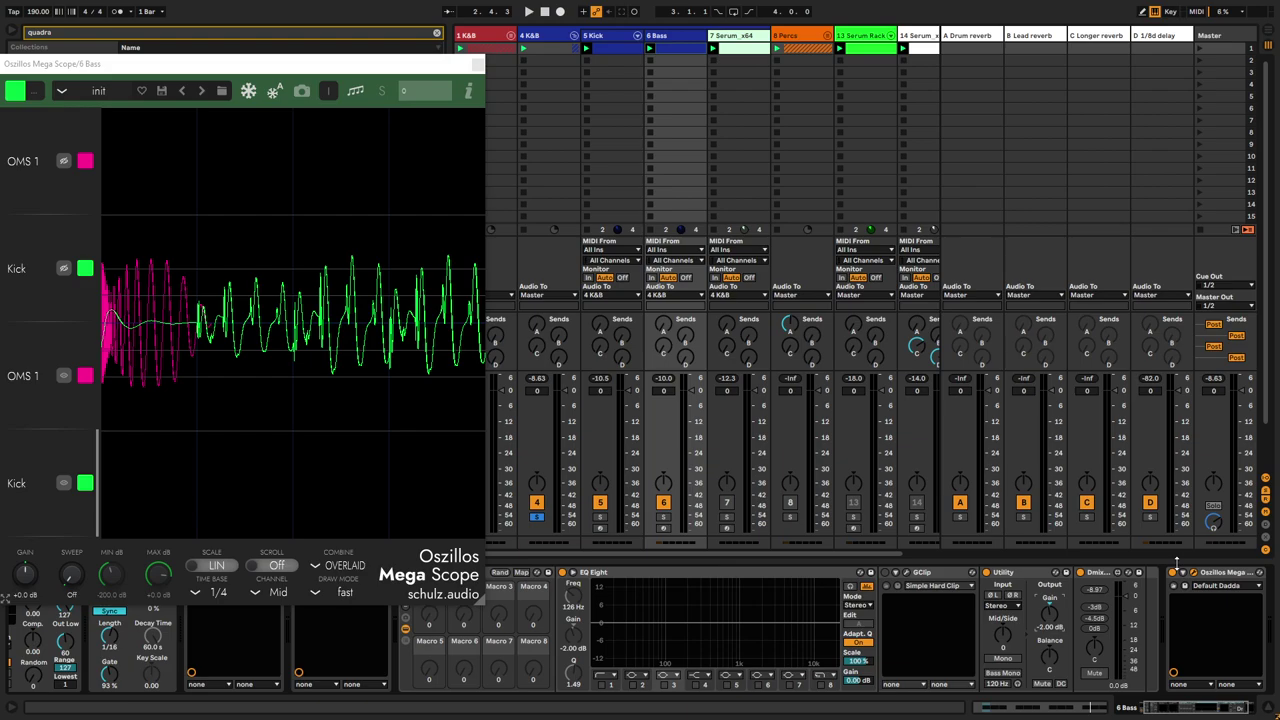
key("space")
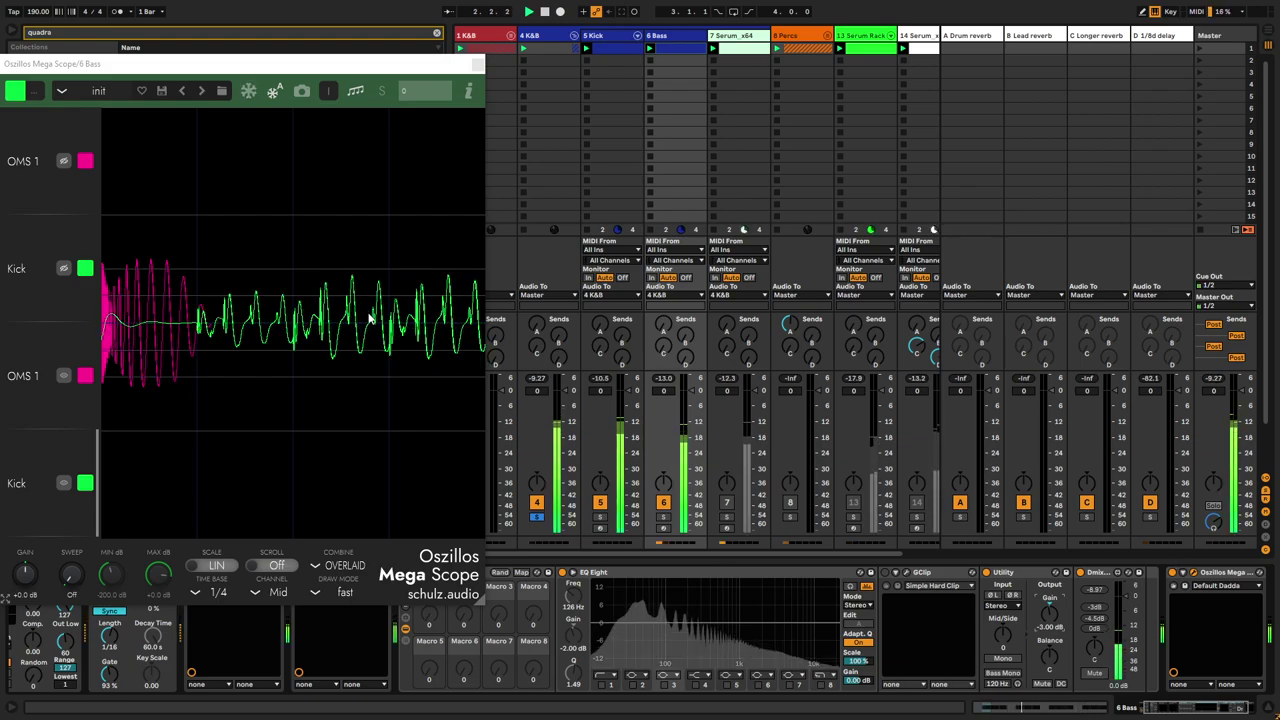
left_click_drag(336, 65, 373, 19)
left_click(298, 573)
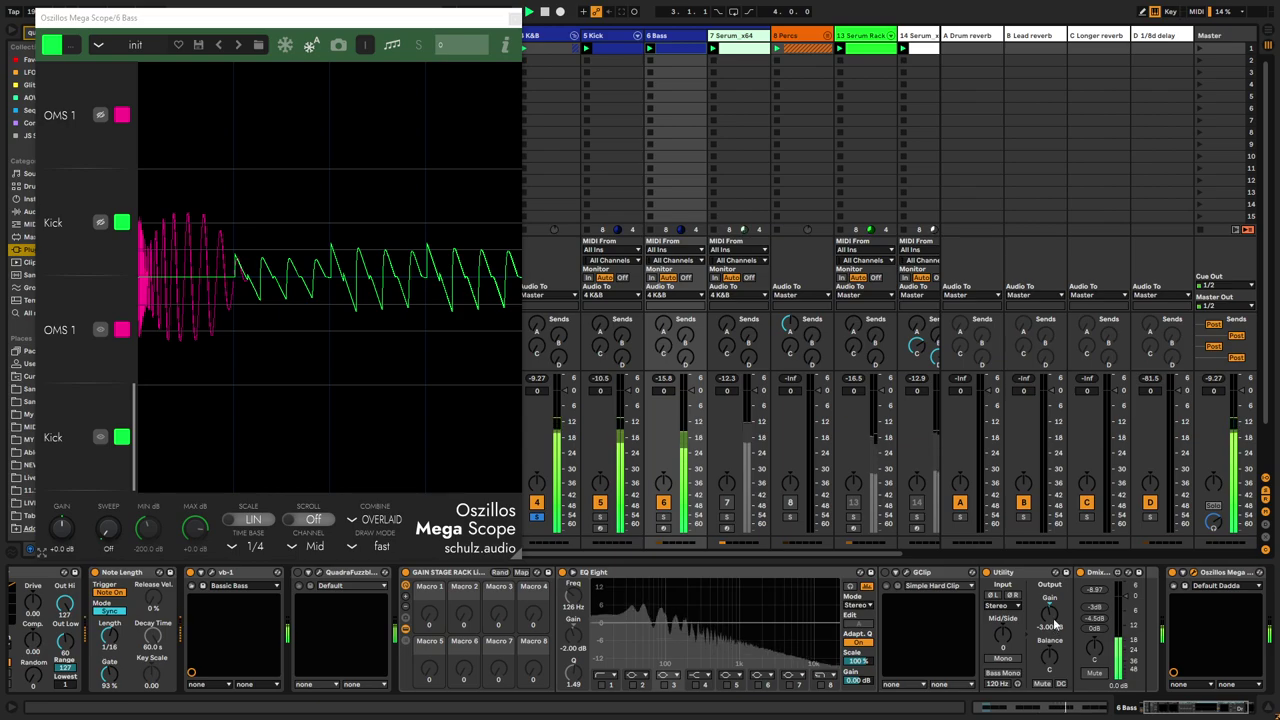
- Try a copy of Utility in front of QuadraFuzz, toggling it off and on, and delete the copy
left_click_drag(1026, 570, 293, 617)
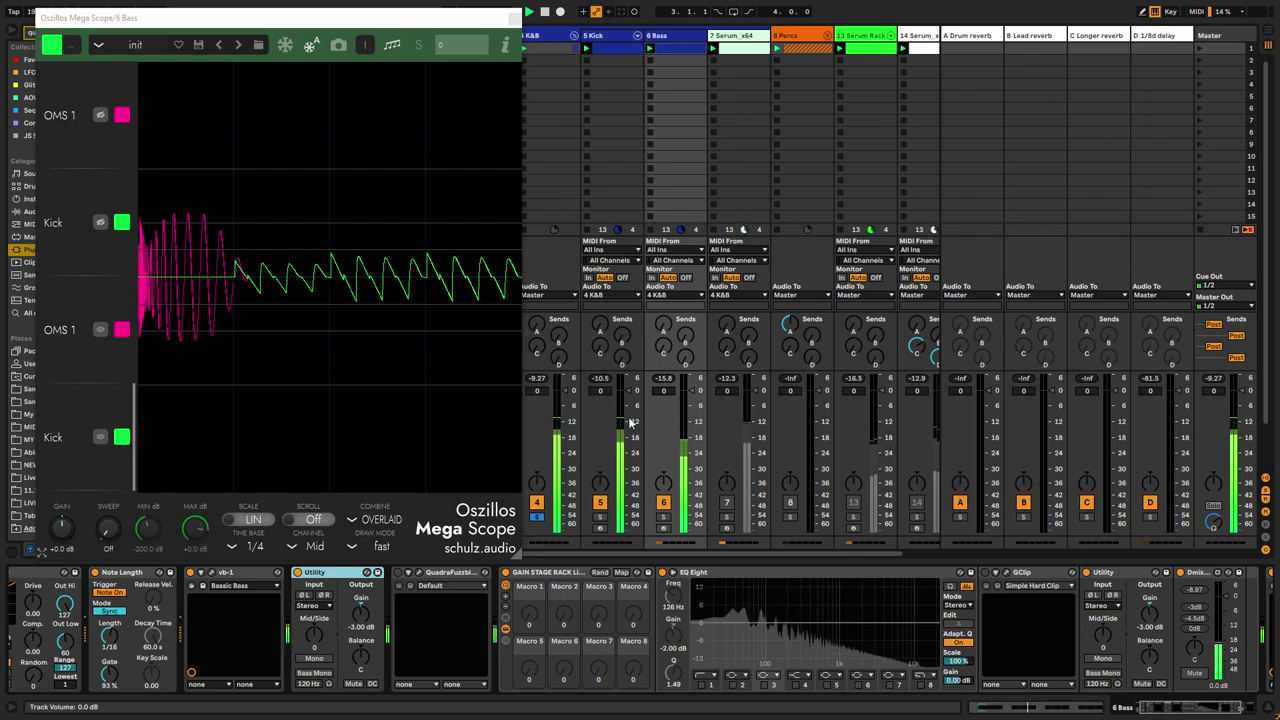
left_click(297, 573)
left_click(297, 573)
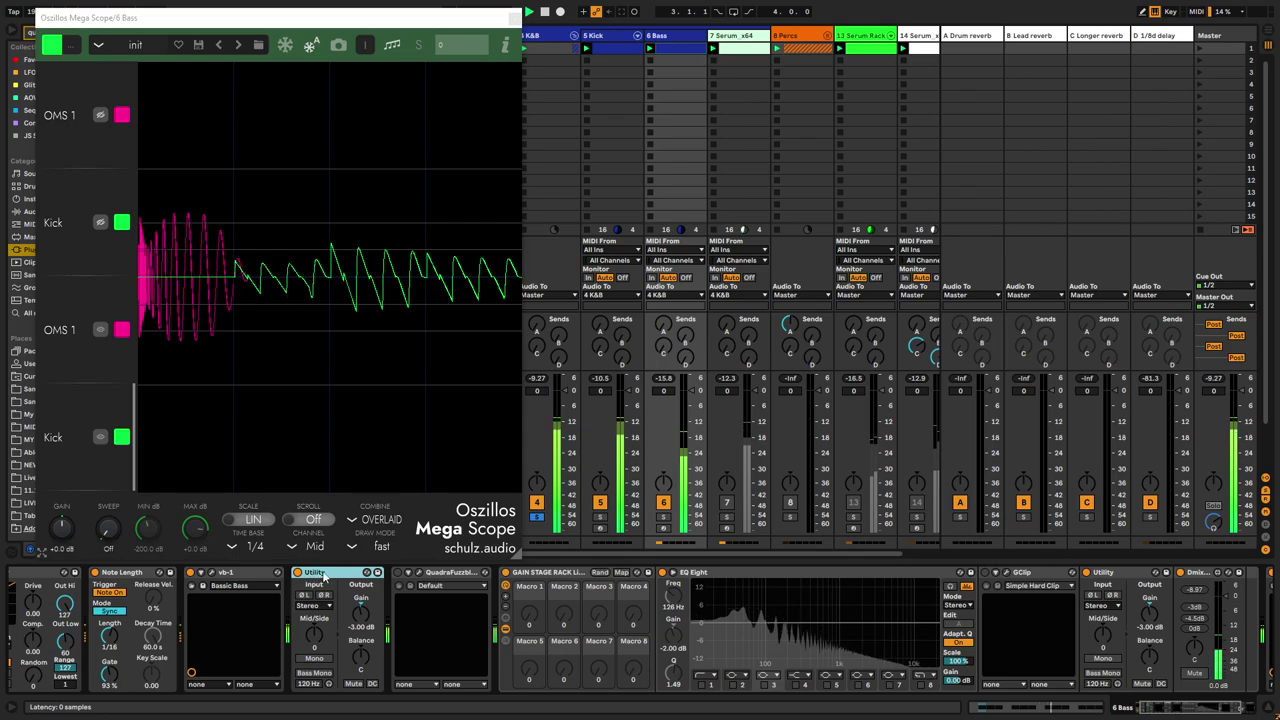
key("Delete")
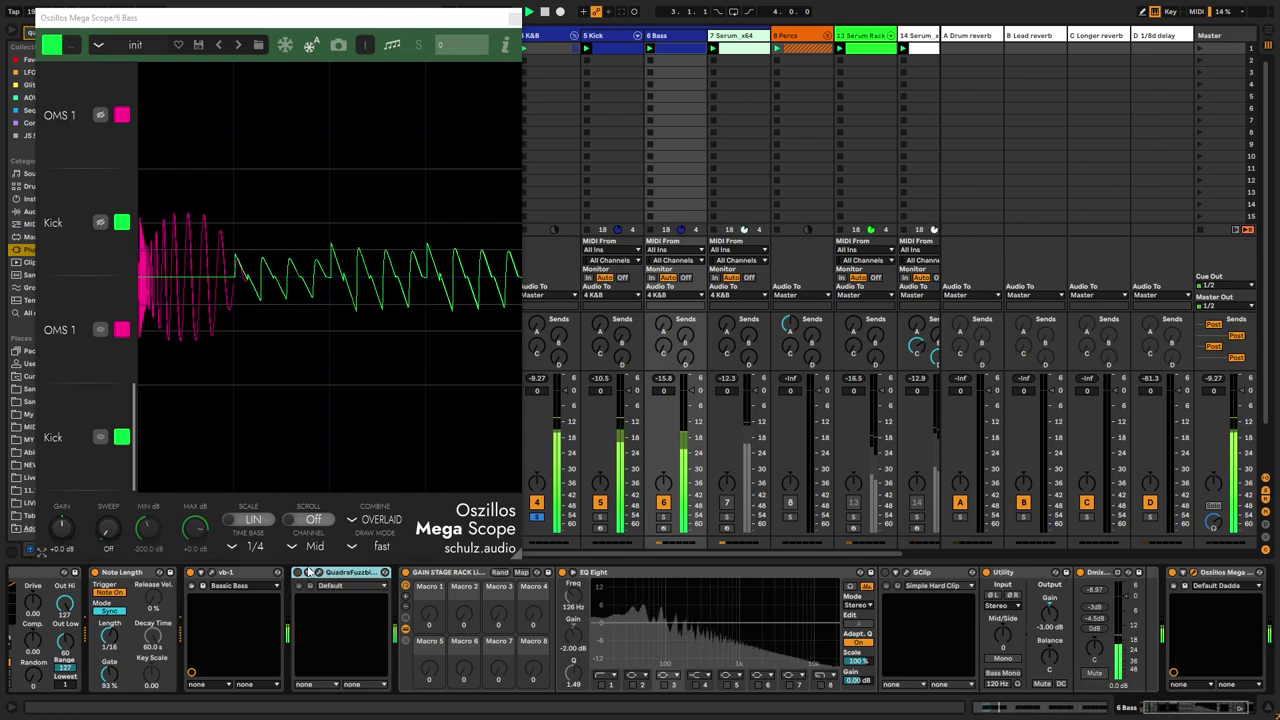
- Check the Bass peak with Utility and QuadraFuzz bypassed, re-enable both devices, and set the Utility gain to -2.80 dB
left_click(1002, 572)
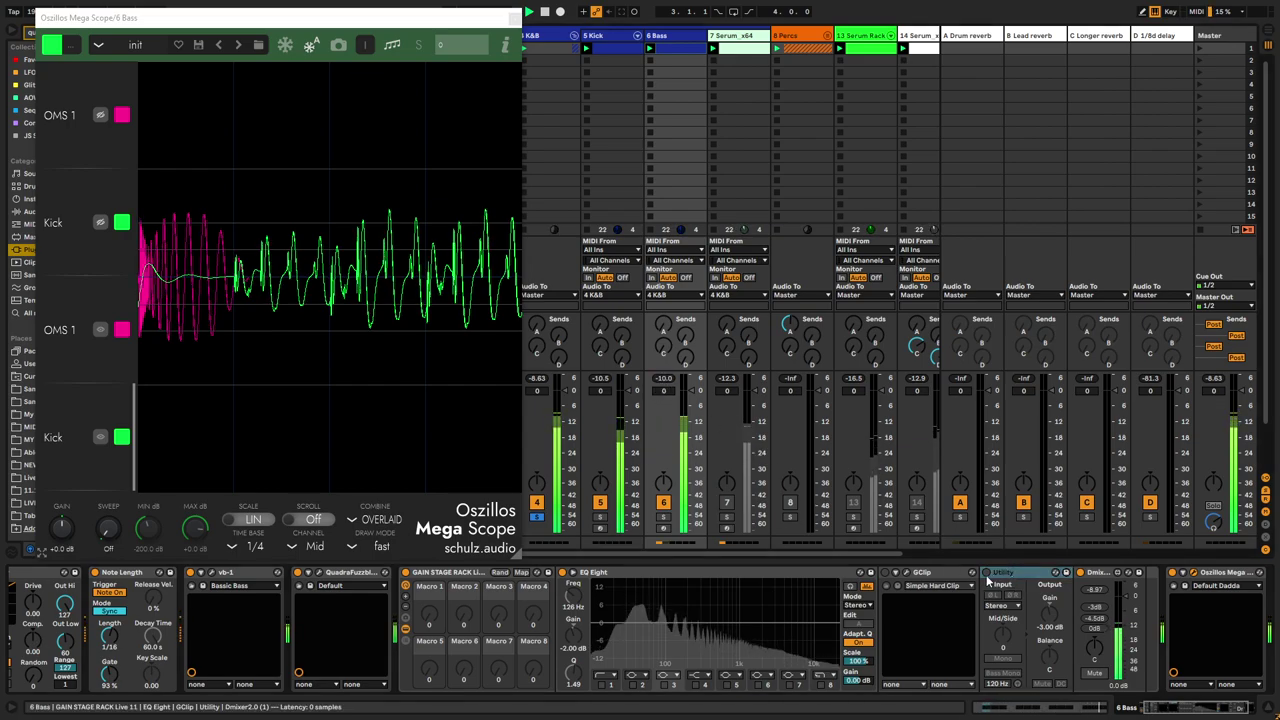
left_click(298, 573)
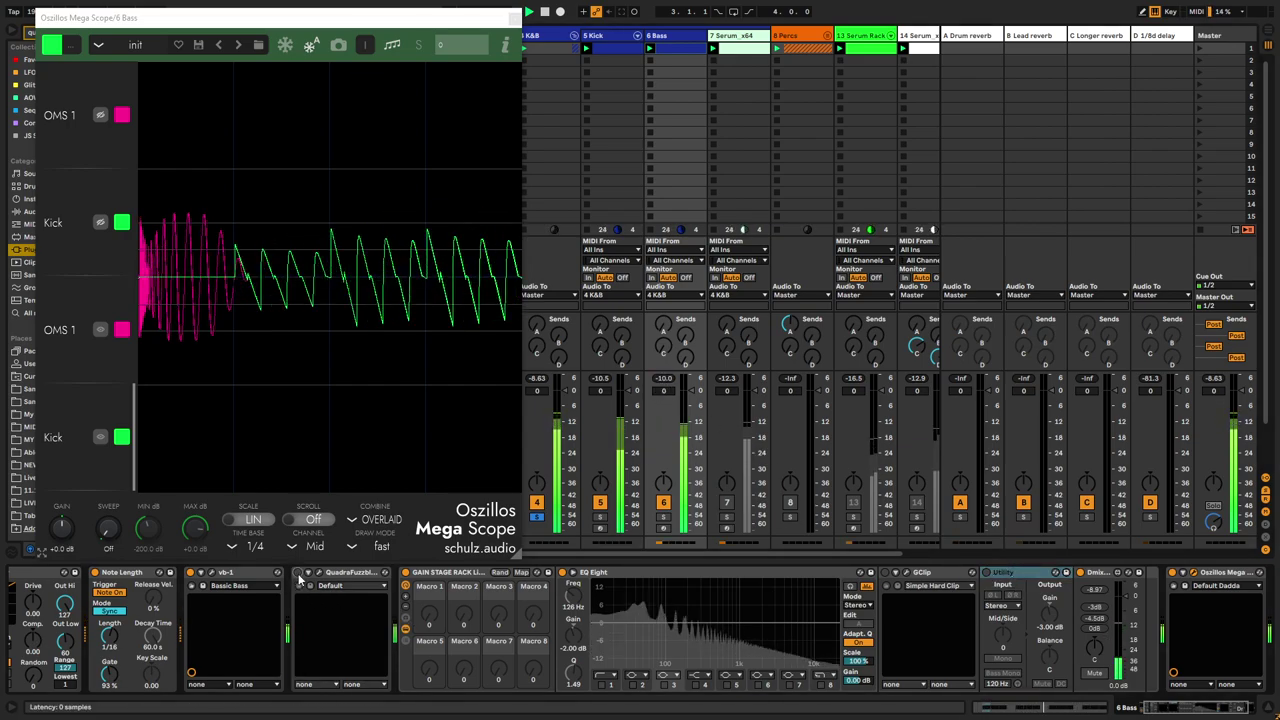
left_click(664, 379)
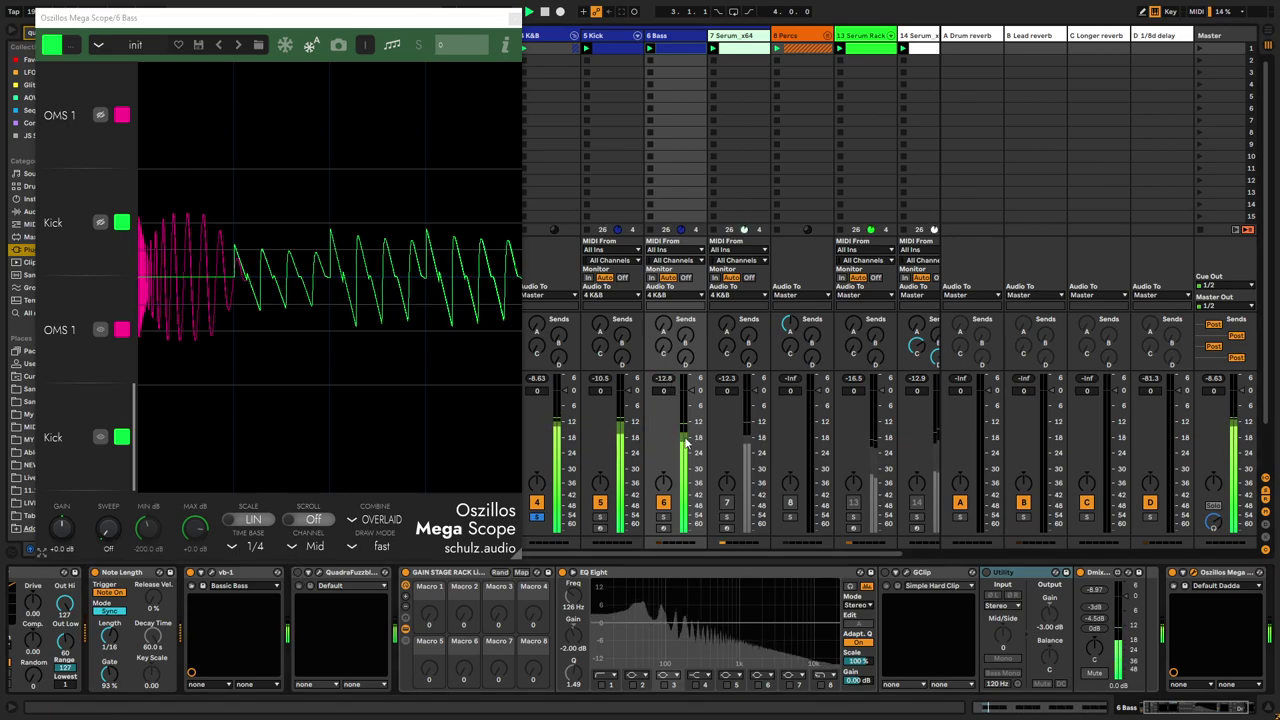
left_click(987, 573)
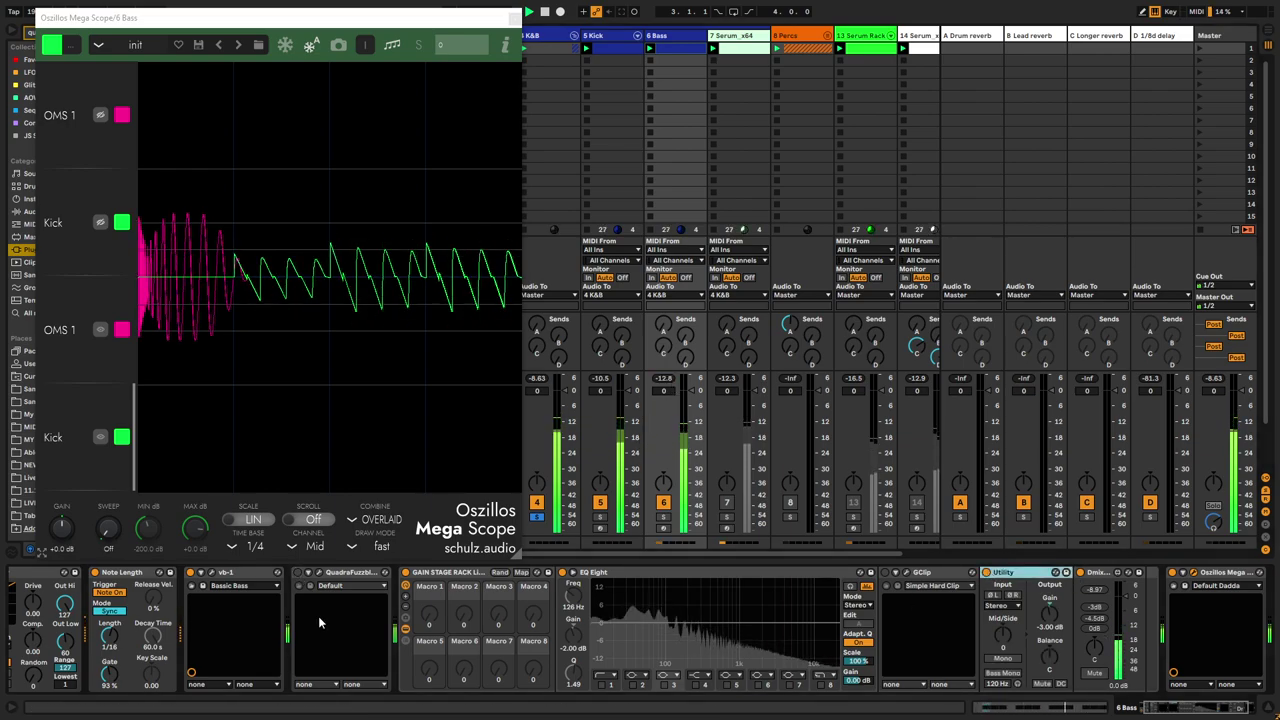
left_click(298, 573)
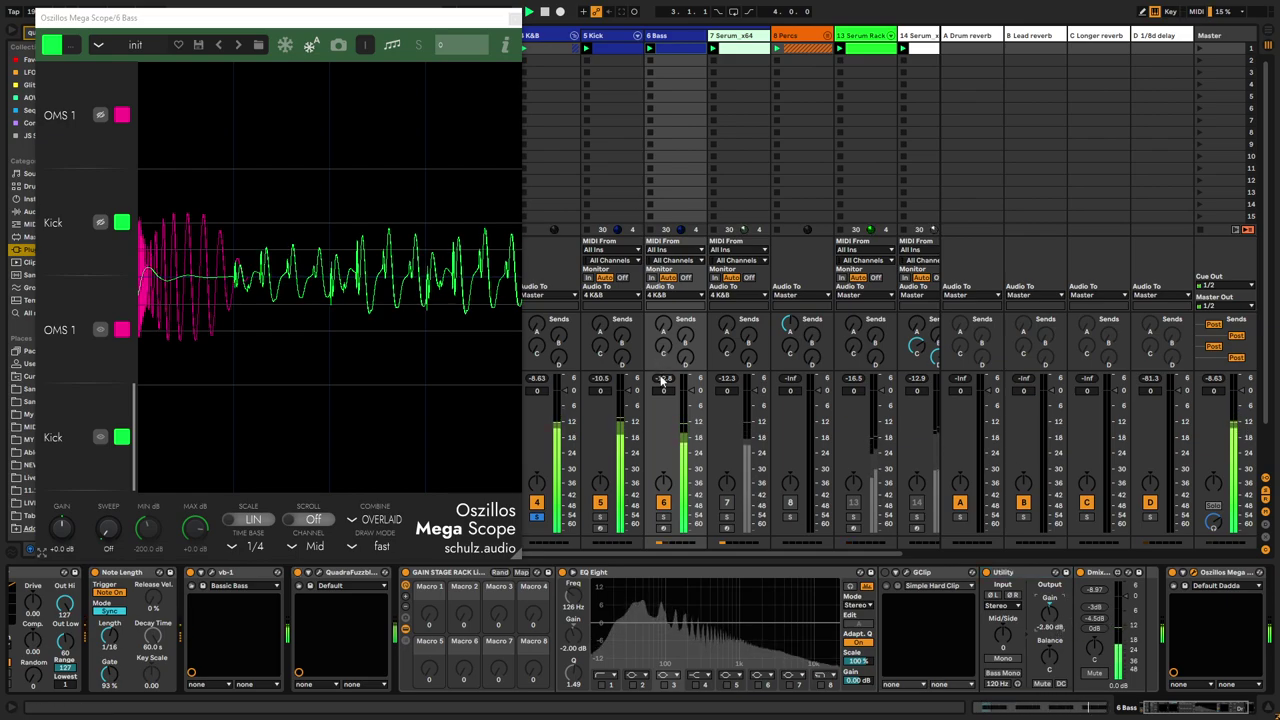
- Compare the bass waveform on the scope with QuadraFuzz bypassed and enabled, keeping Utility active
left_click(1022, 573)
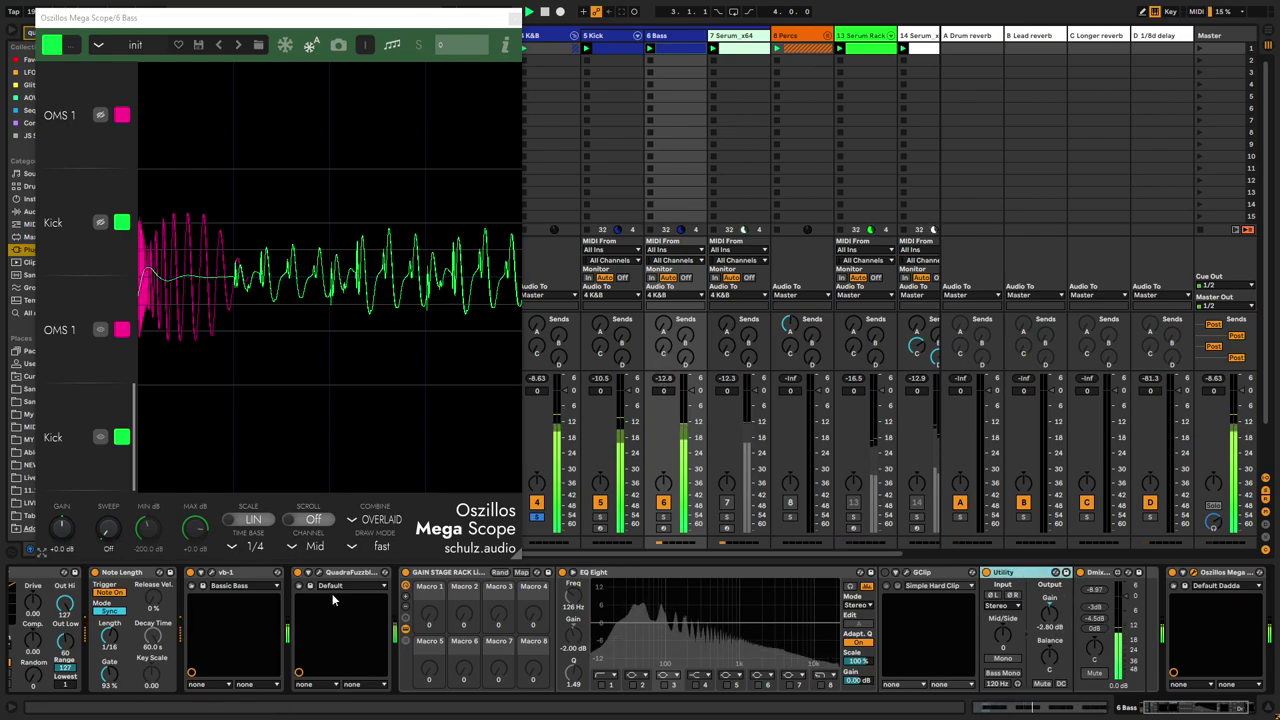
left_click(336, 575)
left_click(298, 573)
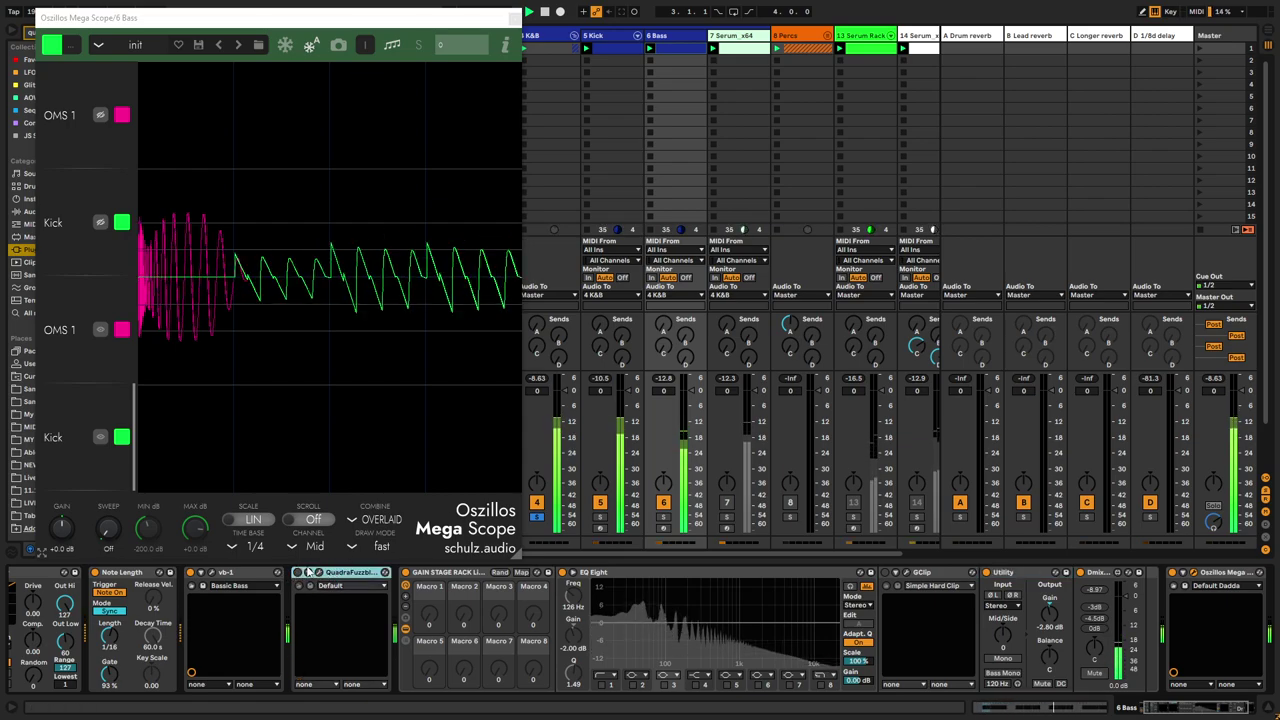
left_click(298, 573)
left_click(1005, 574)
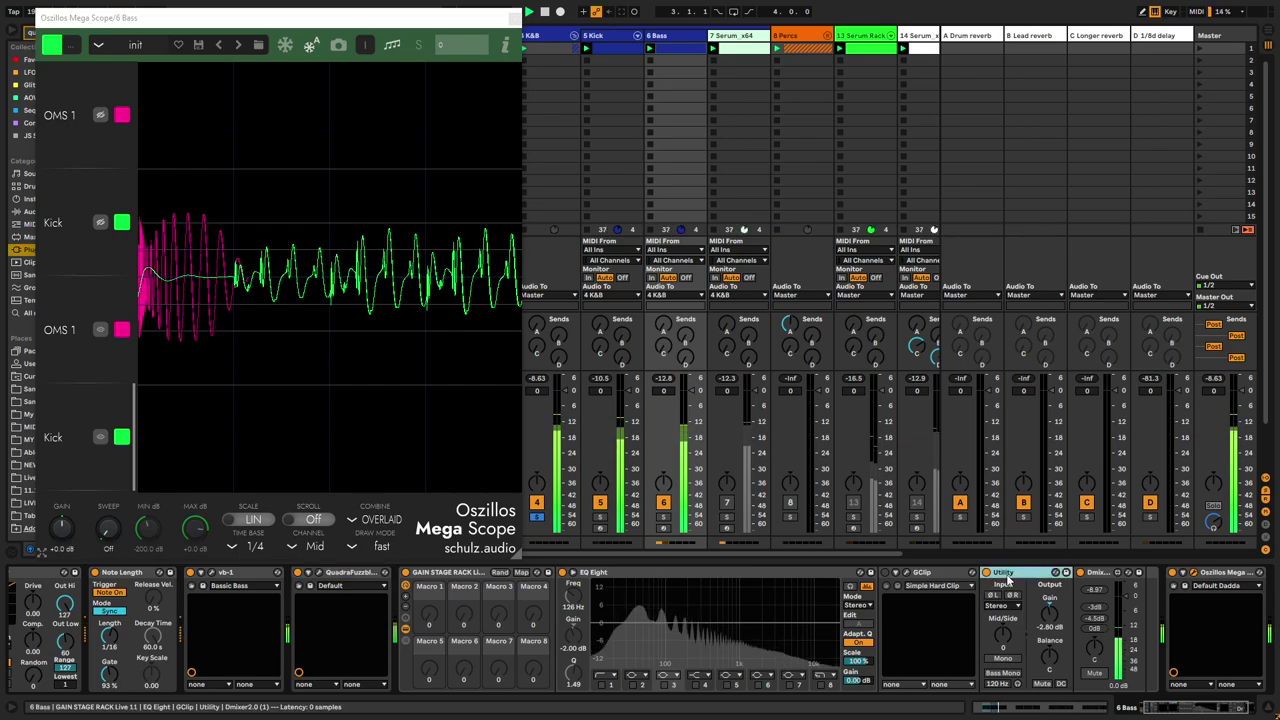
- Compare the bass waveform and peak level on the scope with the effects from QuadraFuzzblue through Dmixer bypassed and re-enabled
left_click(340, 573)
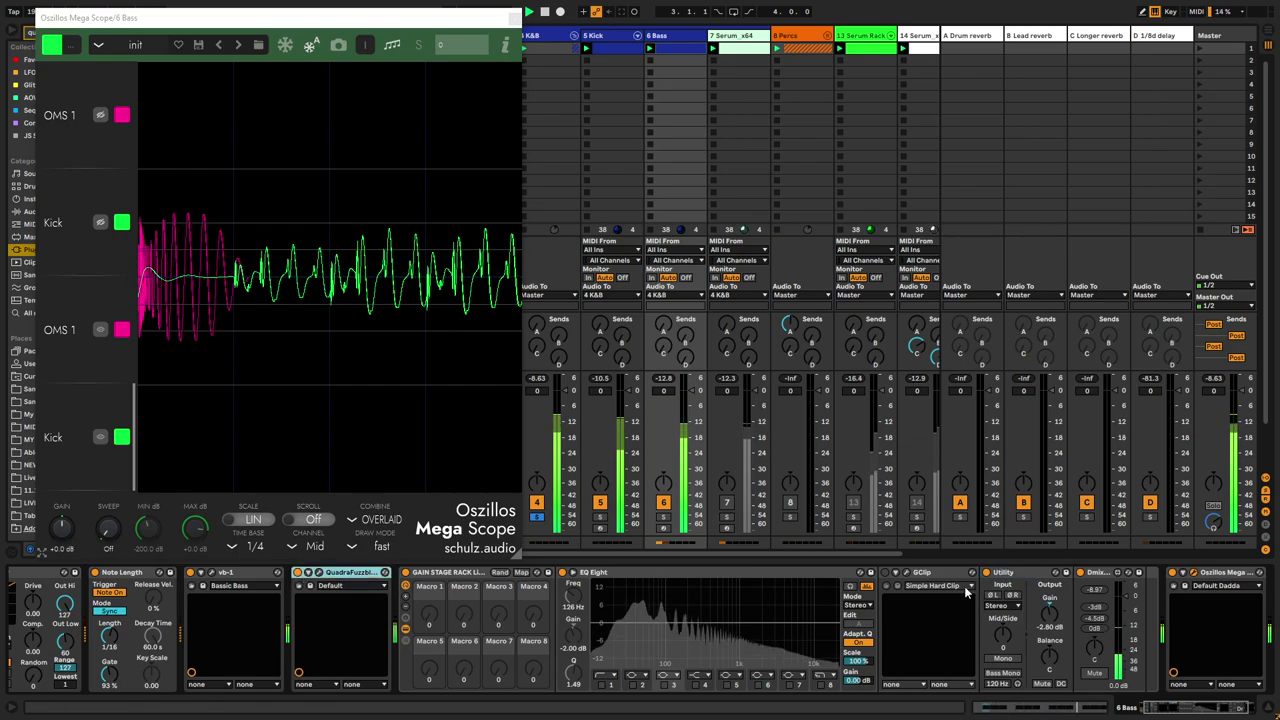
left_click(1005, 573)
left_click(365, 577)
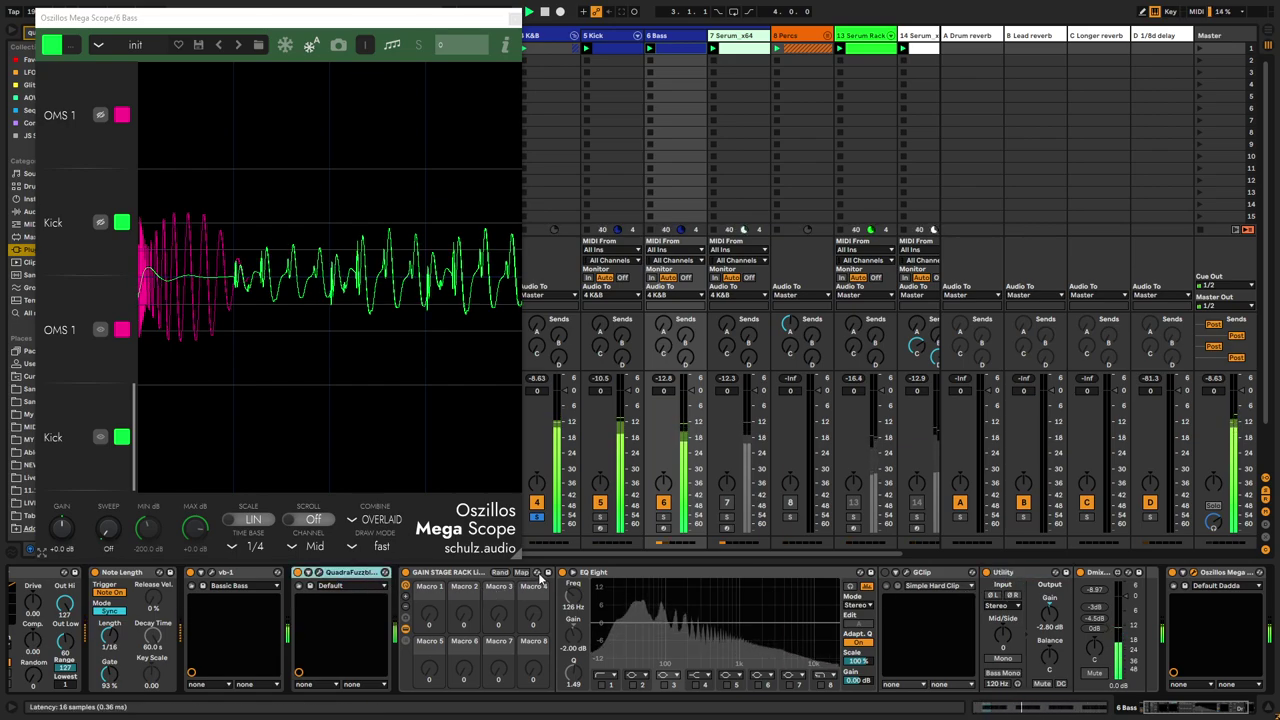
left_click(403, 575)
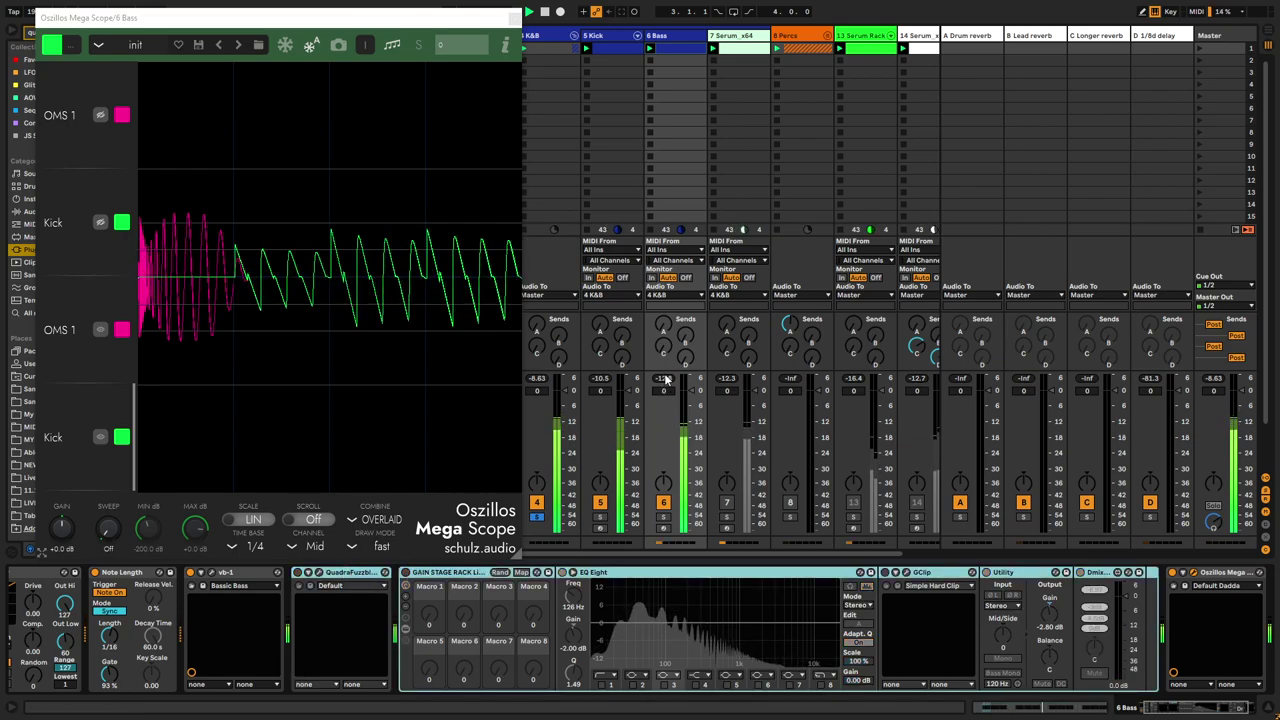
left_click(666, 379)
left_click(406, 573)
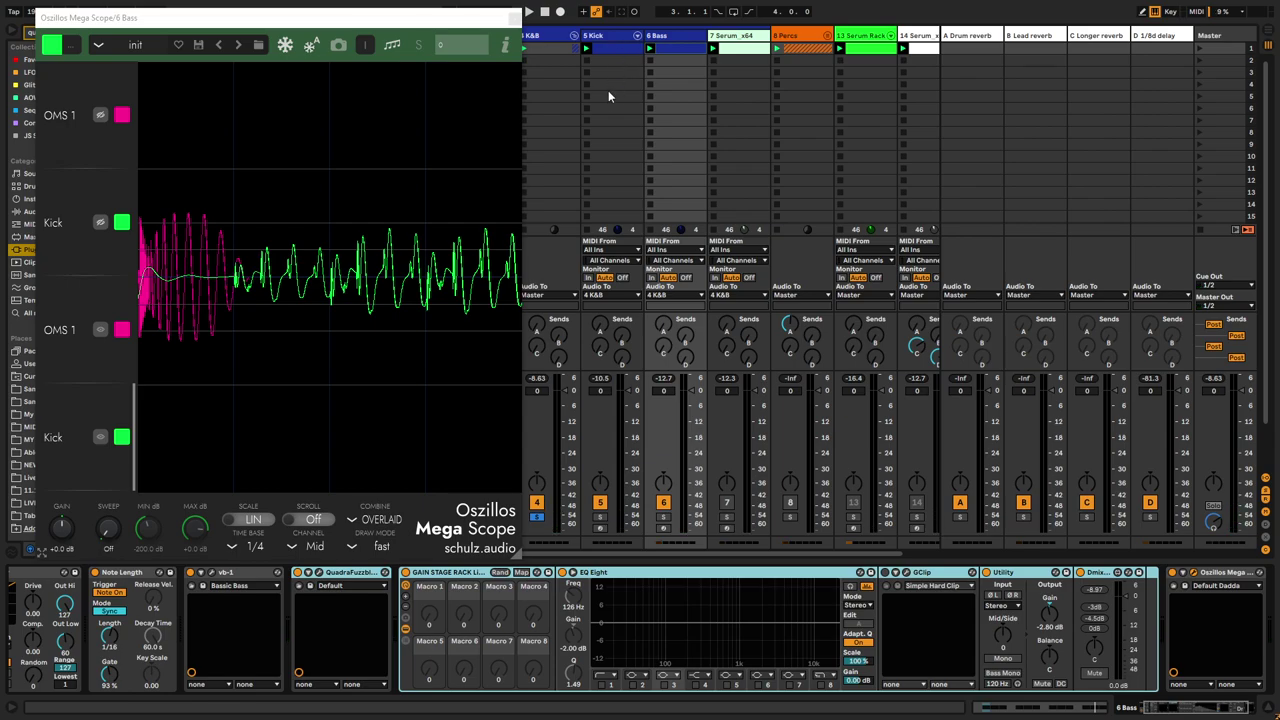
- Close the scope, find the 1973 plug-in, insert it right after QuadraFuzzblue on the Bass track, and reposition its window
left_click(514, 19)
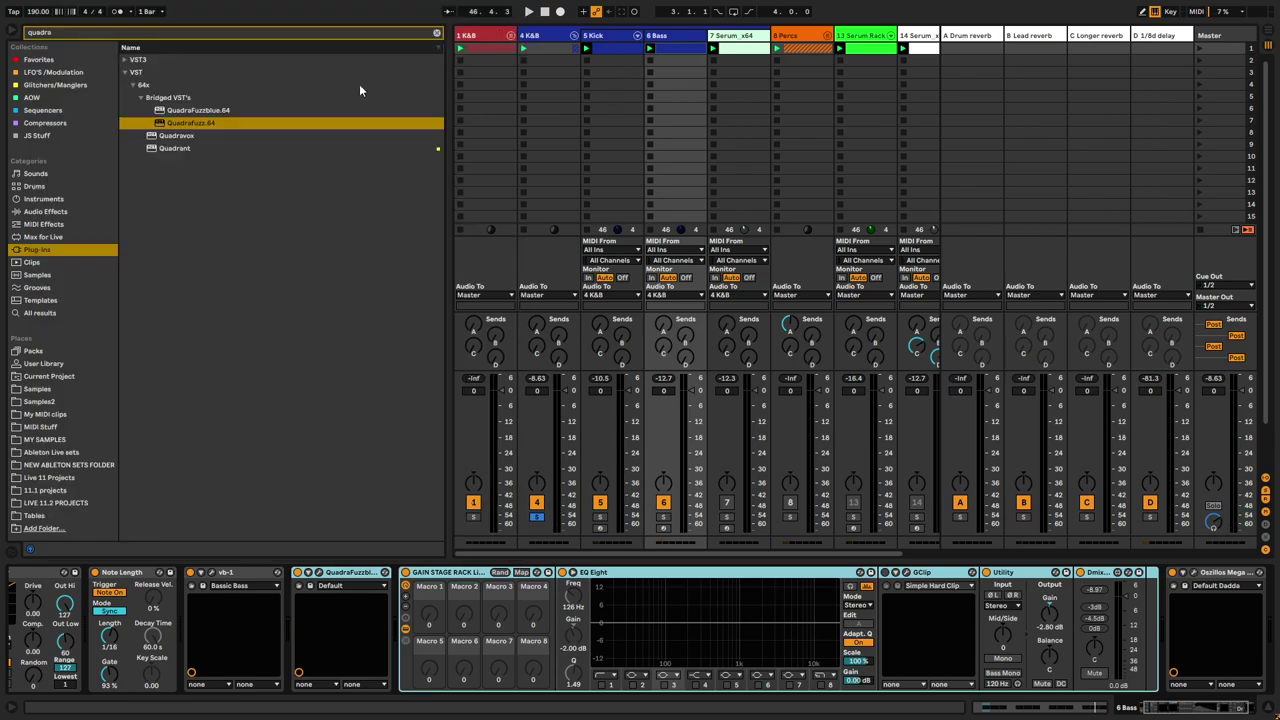
left_click(180, 36)
type("1973")
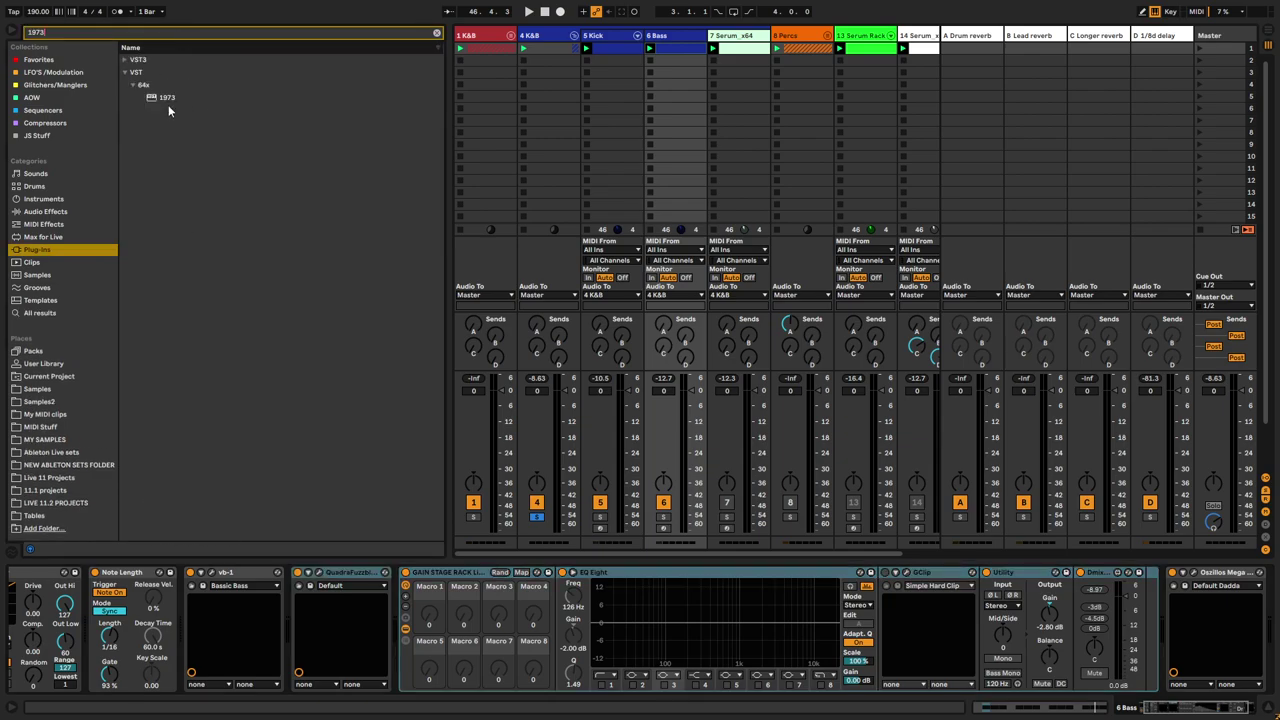
left_click_drag(168, 98, 405, 628)
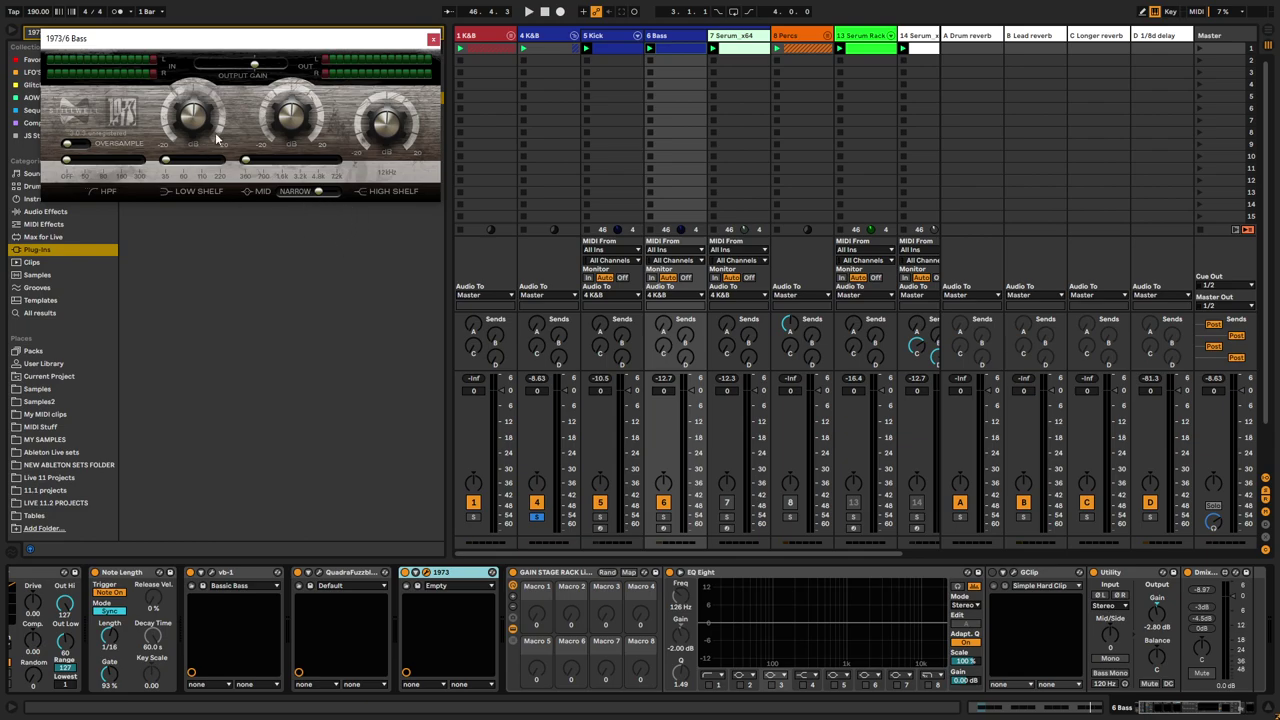
left_click_drag(216, 40, 479, 117)
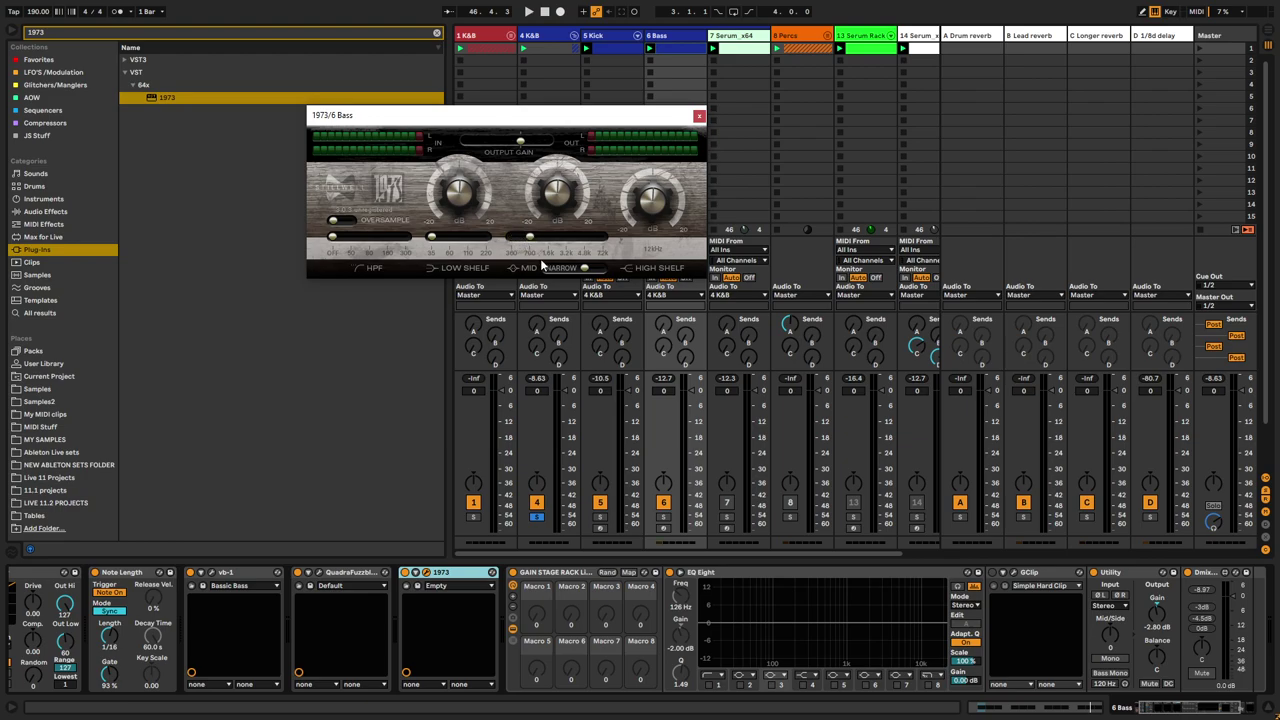
- Play the bass through 1973 and recheck the Bass track's peak level
key("space")
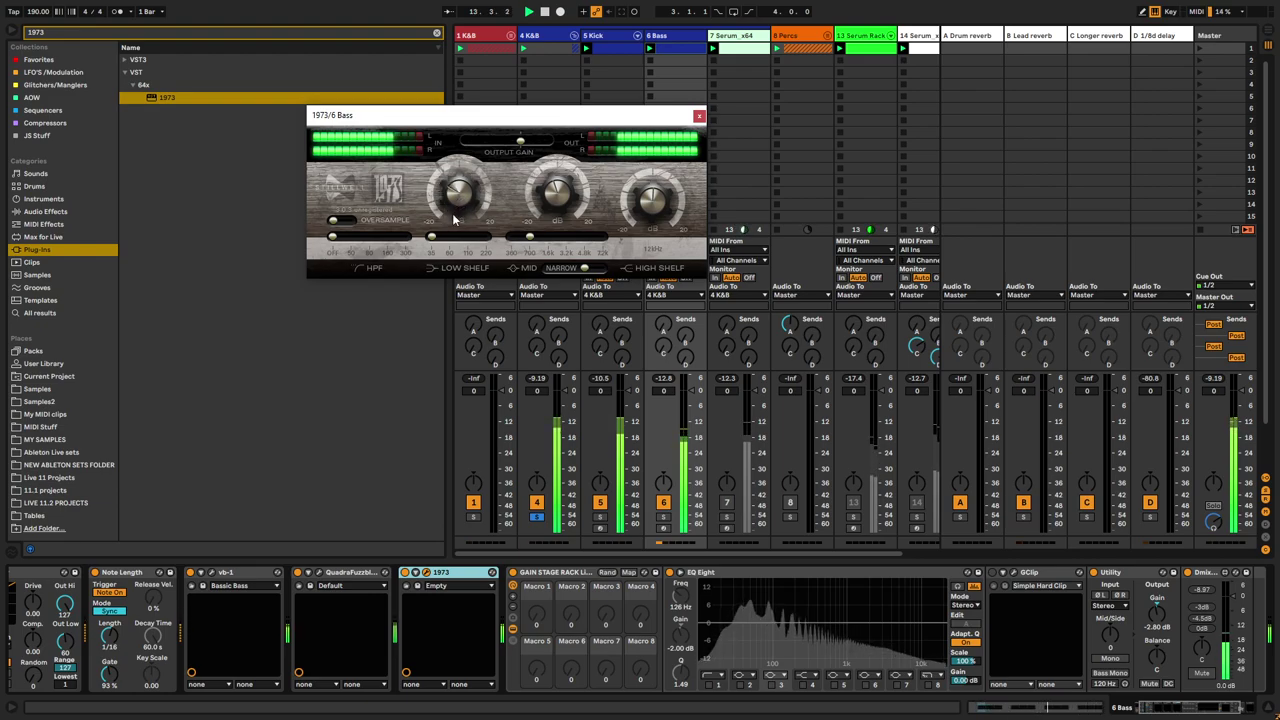
left_click_drag(659, 380, 659, 392)
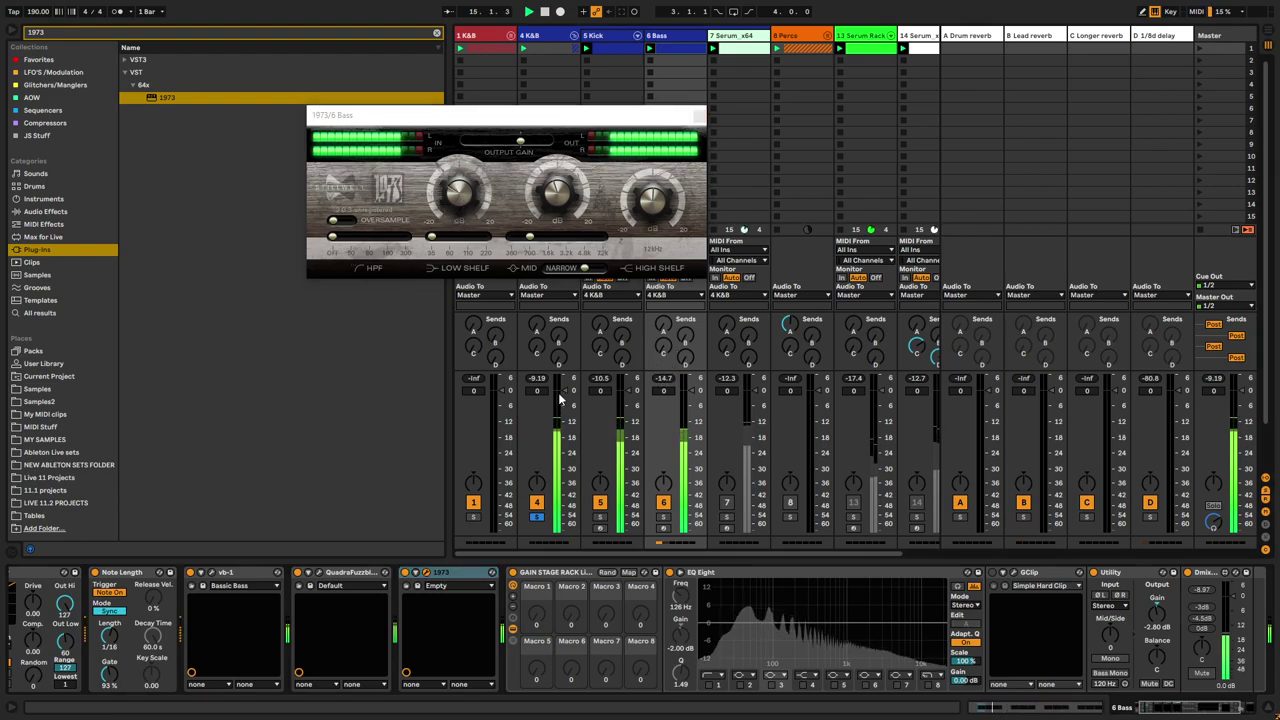
left_click_drag(470, 202, 476, 174)
left_click(665, 380)
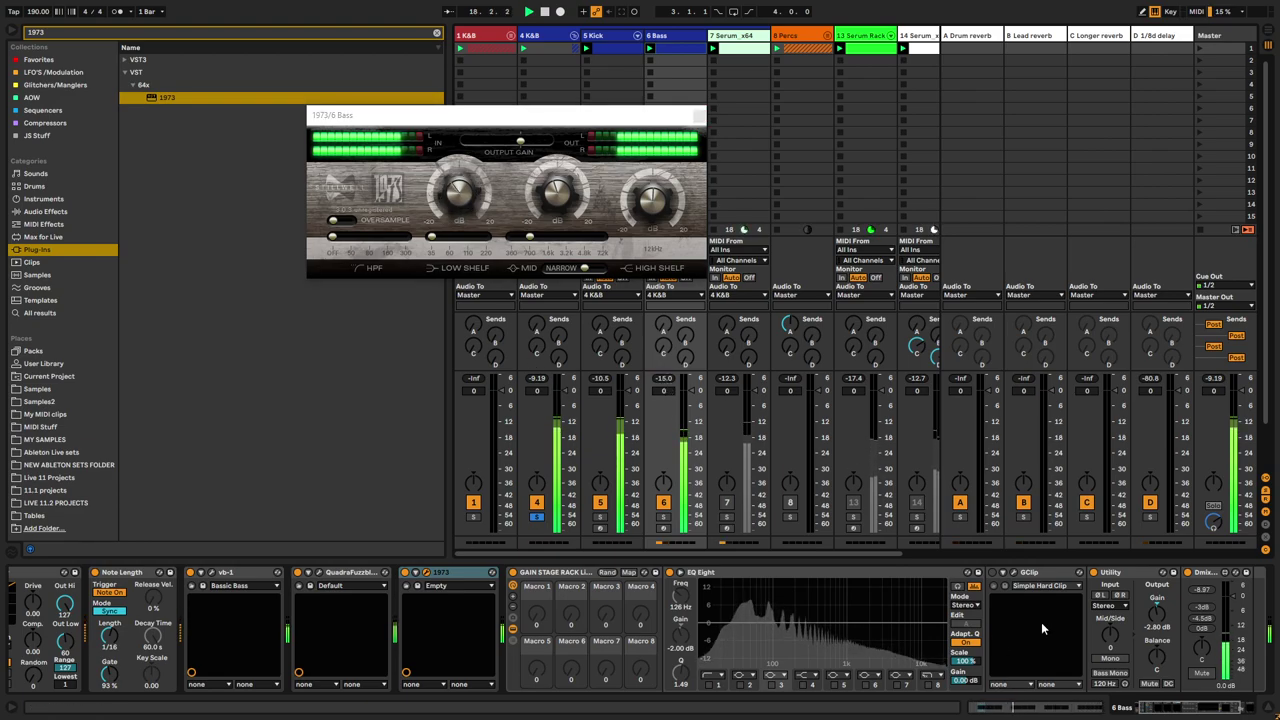
- Check the bass in Oszillos Mega Scope, set the Utility gain to -0.60 dB, and close the scope
scroll(1090, 600, "down", 3)
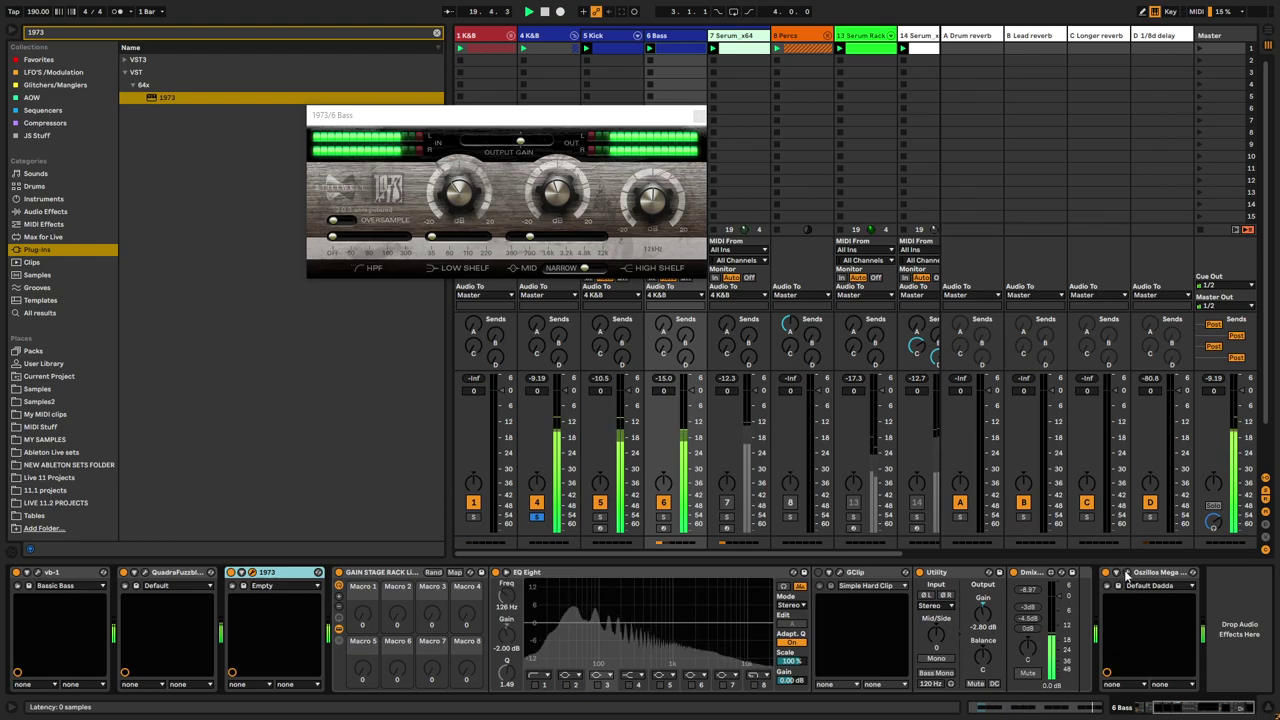
left_click(1117, 572)
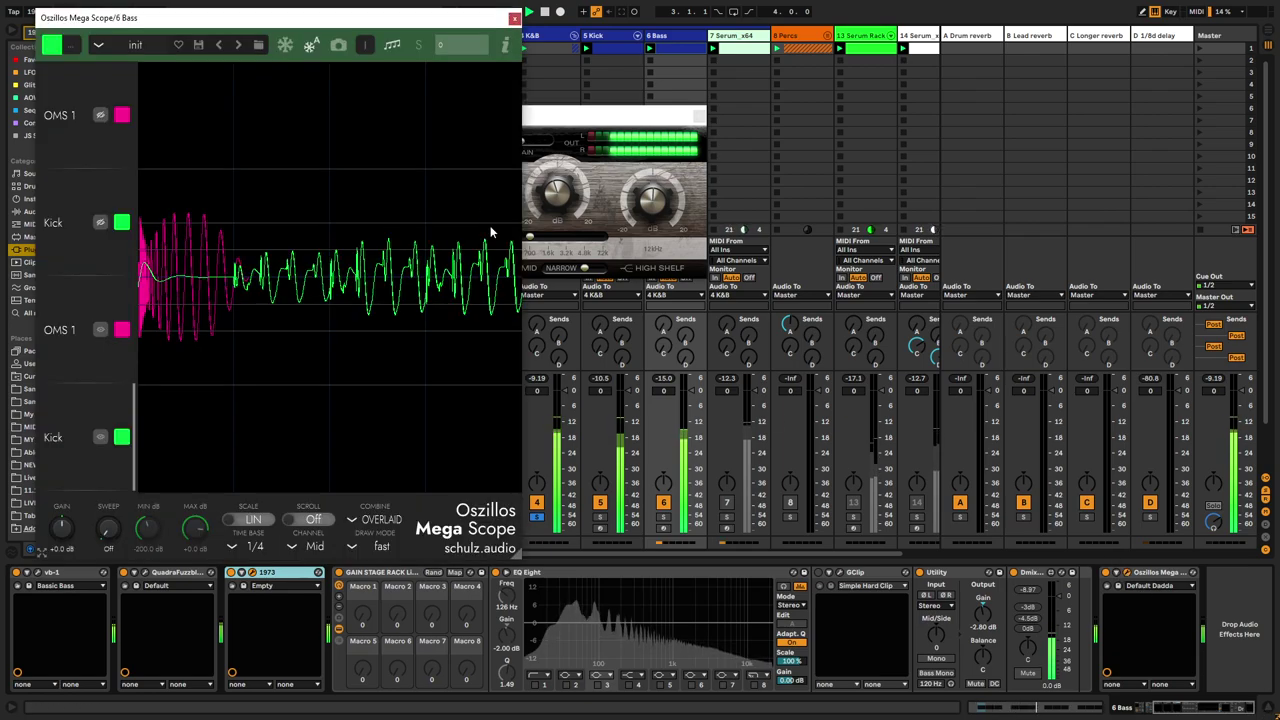
left_click(988, 615)
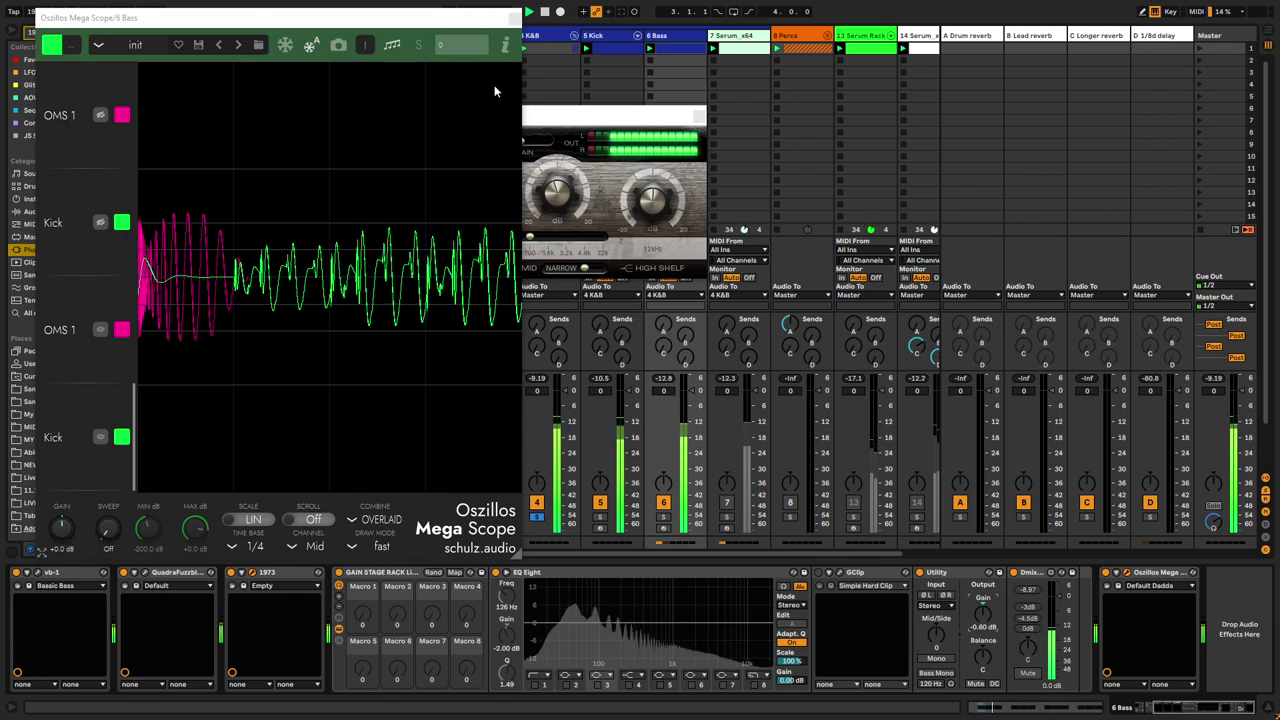
left_click(513, 19)
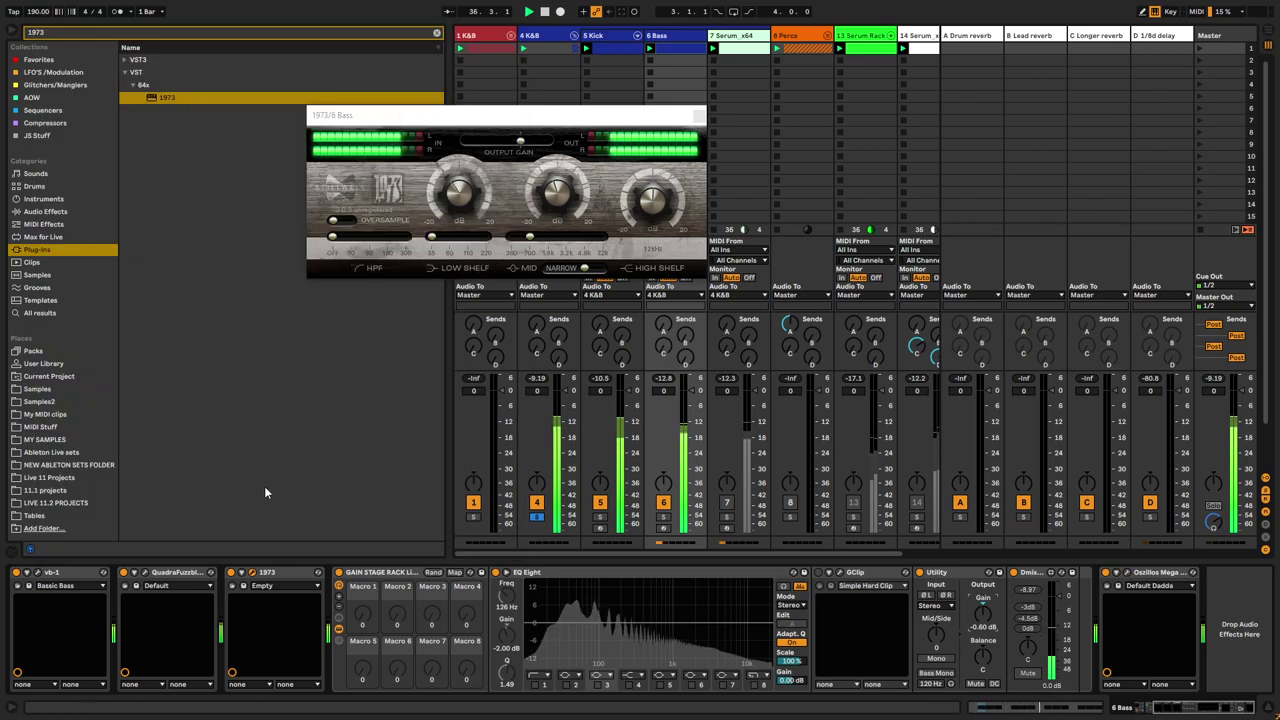
- Enable EQ Eight's high-cut band 8 at 22.0 kHz with Q 0.30, plus the band 3 cut of -2.00 dB at 126 Hz
left_click(755, 685)
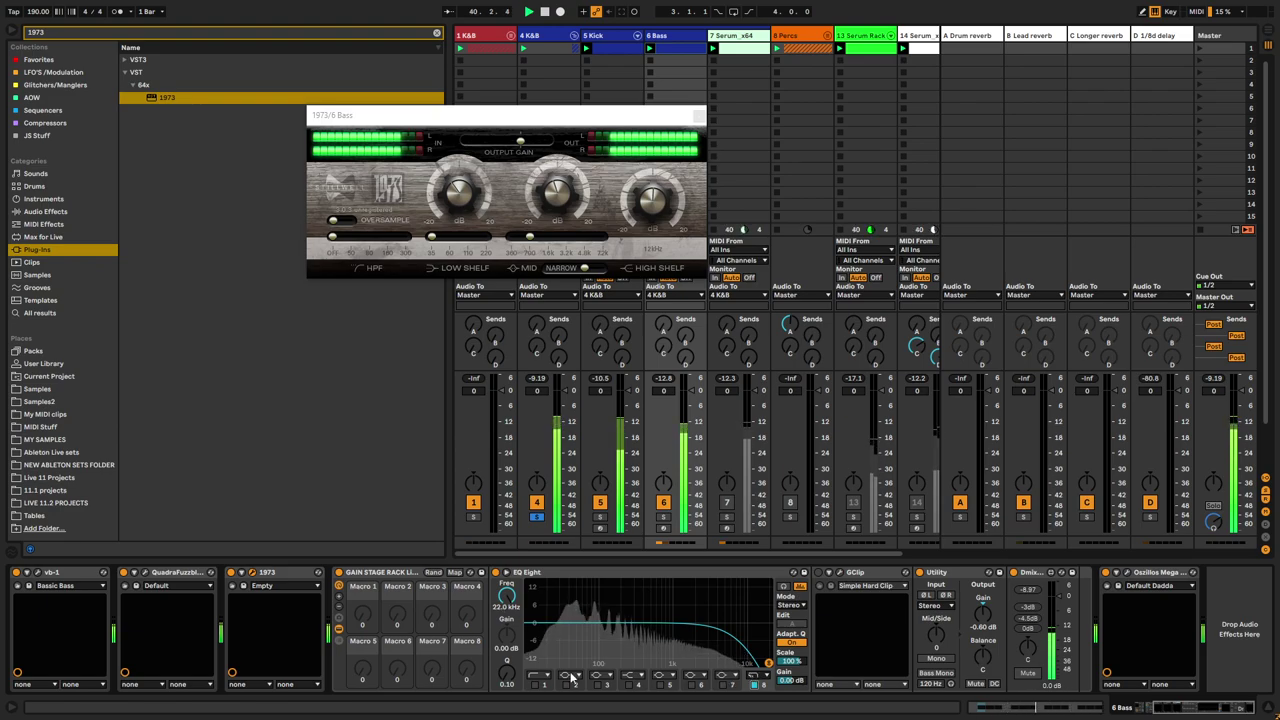
left_click_drag(508, 678, 508, 656)
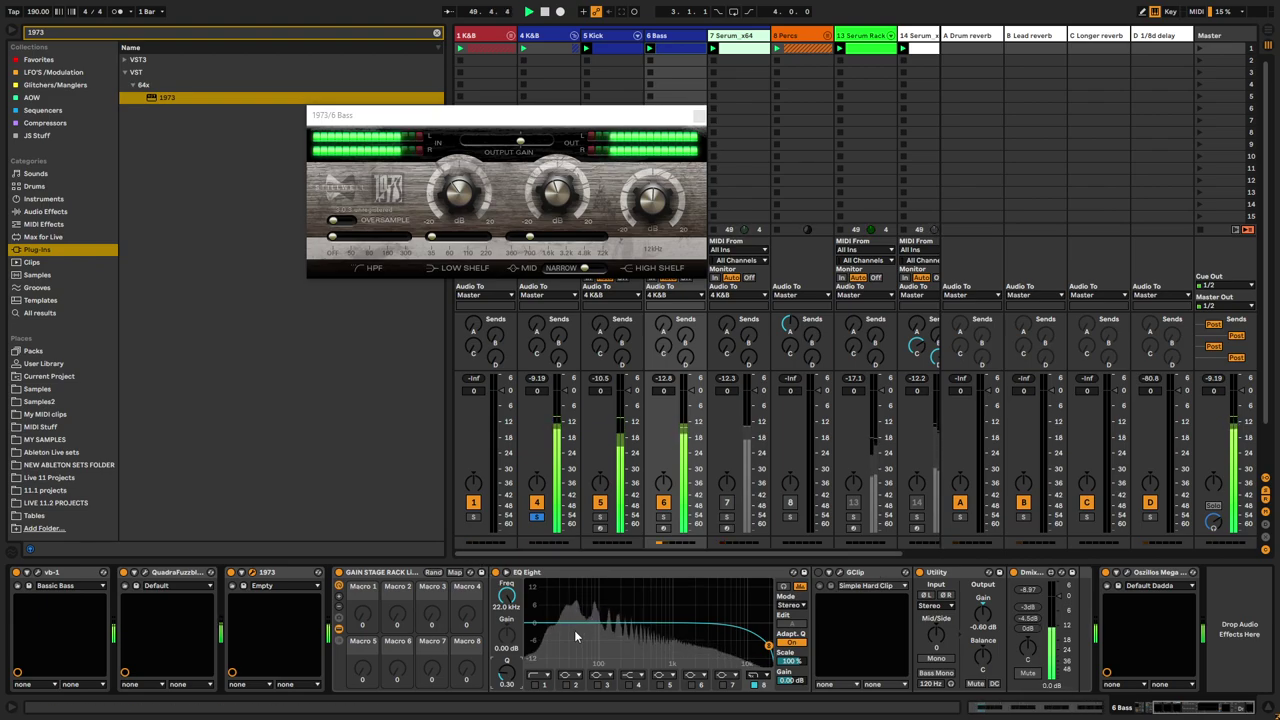
left_click(598, 686)
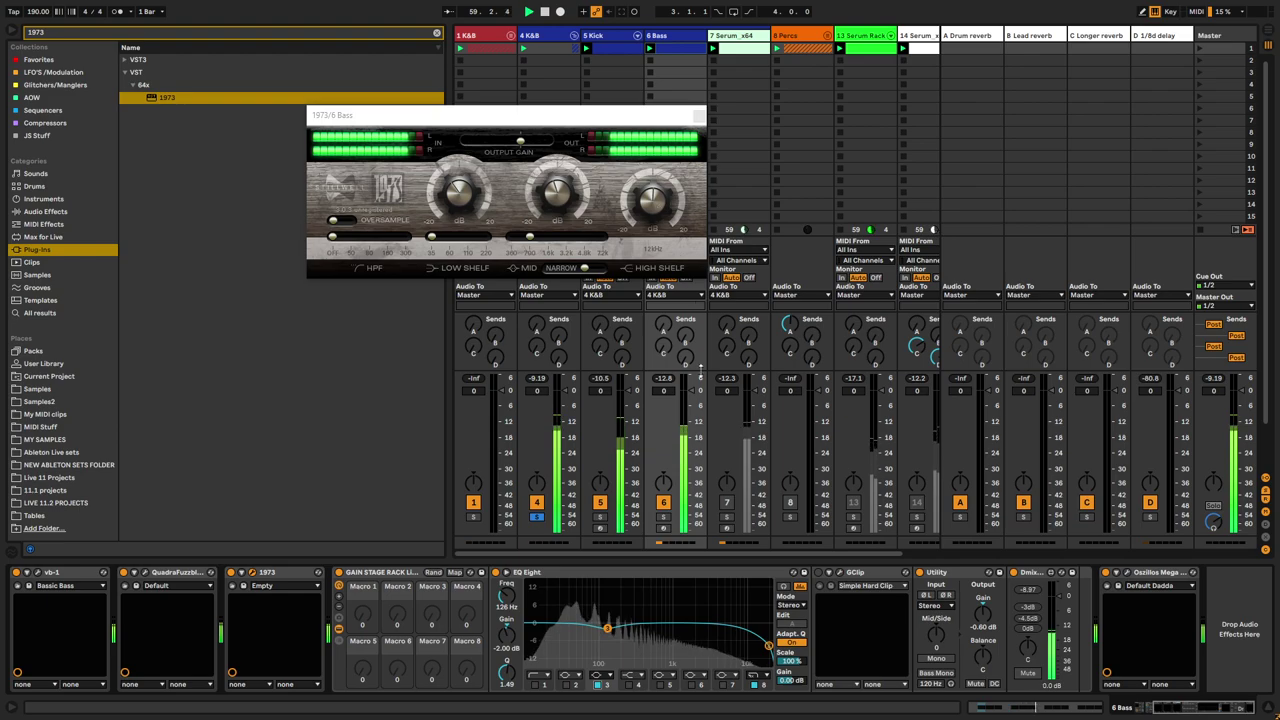
- Restart playback and compare the track 1 K&B reference with the track 4 K&B group by alternating their solos
key("space")
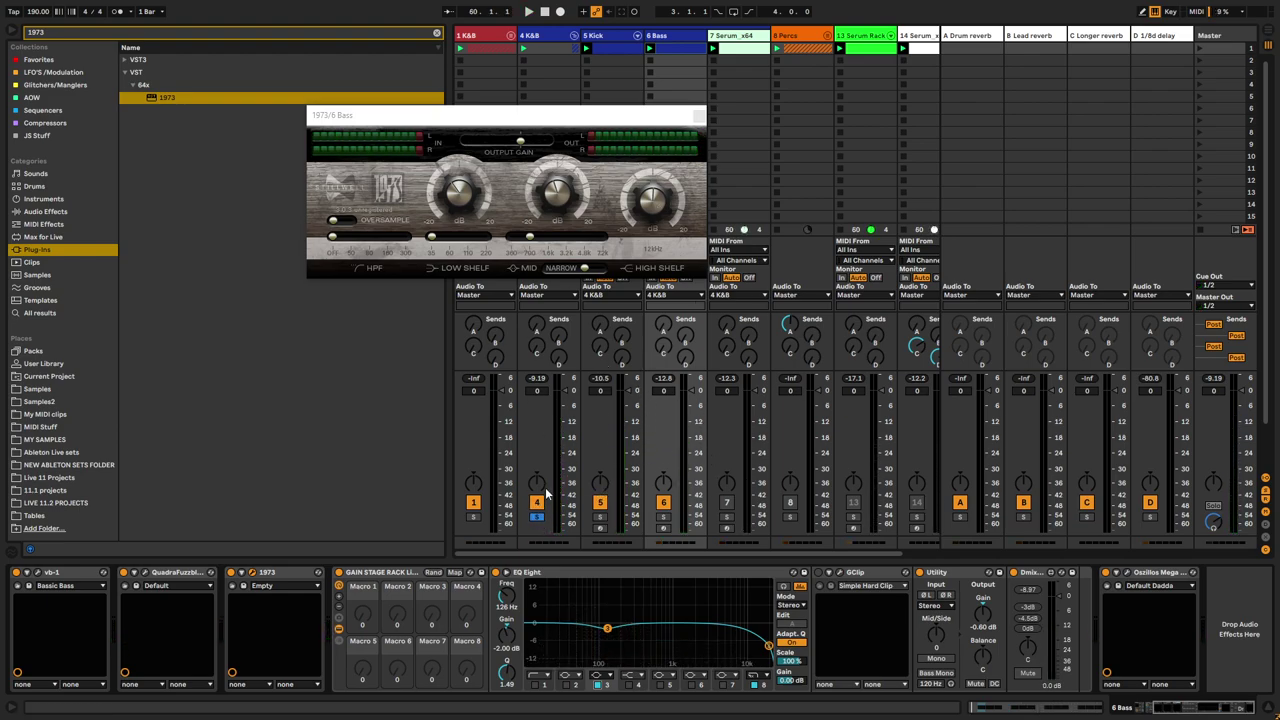
left_click(474, 517)
key("space")
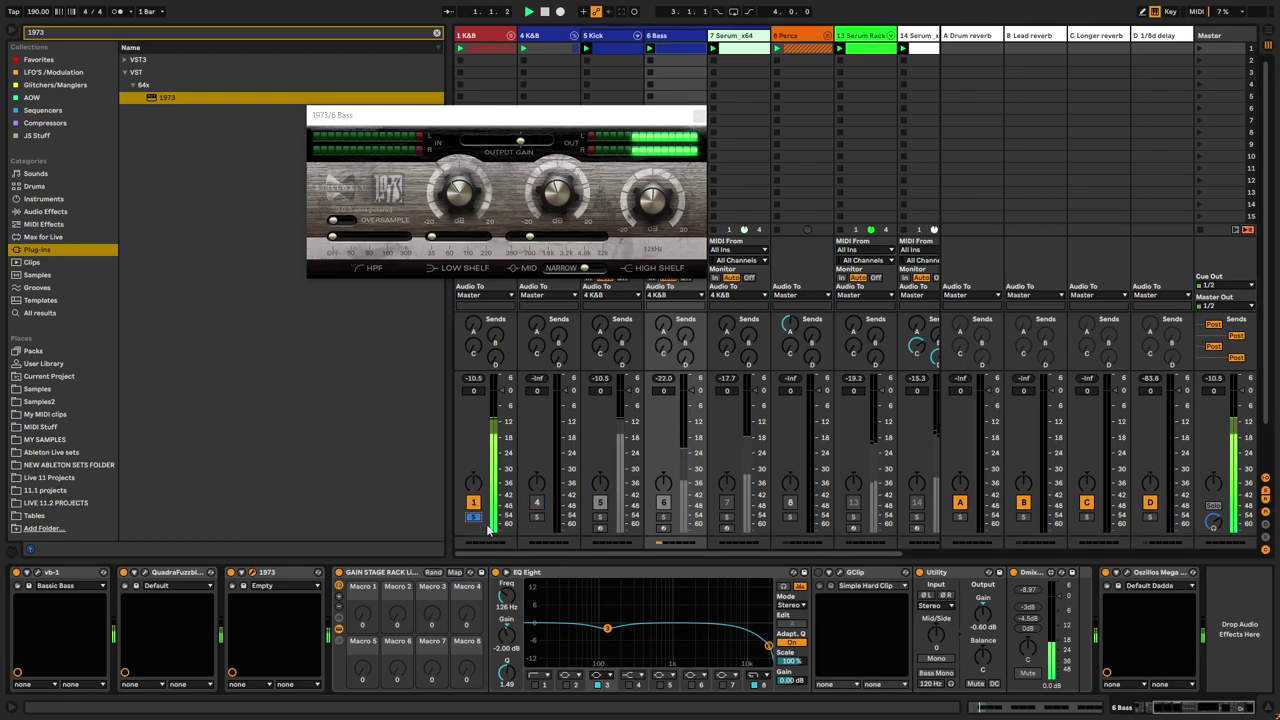
left_click(537, 517)
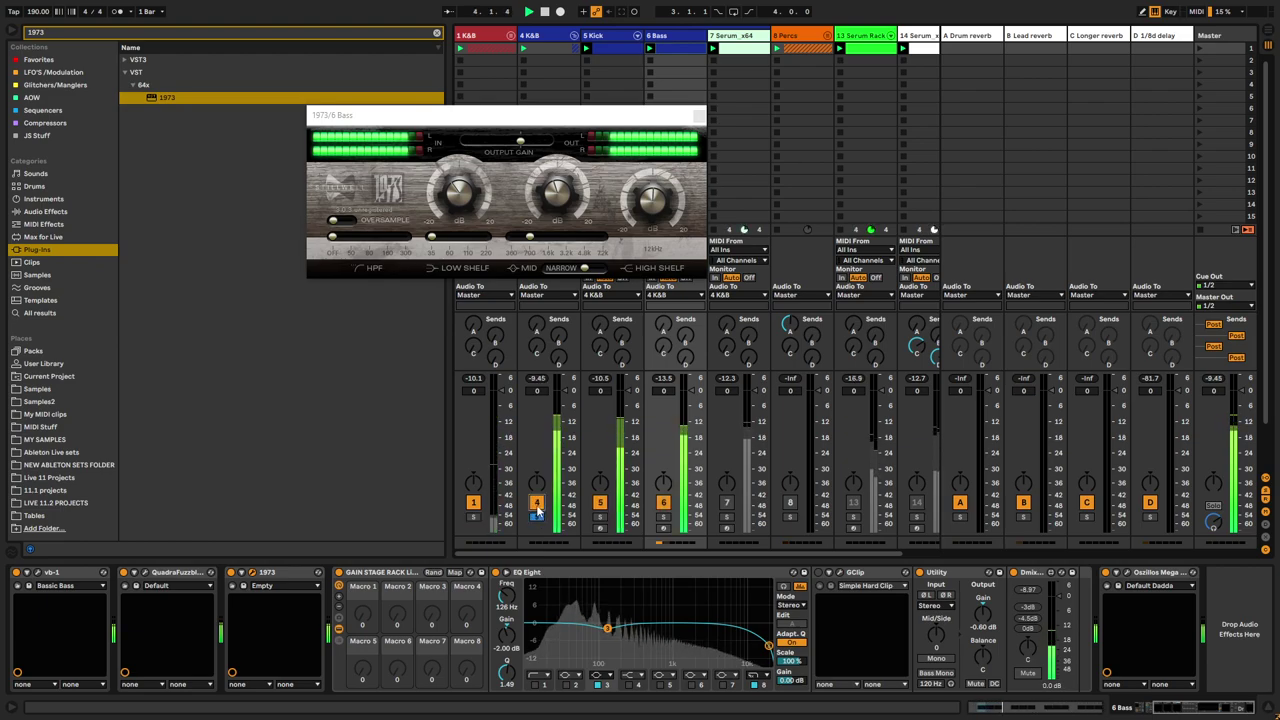
left_click(474, 517)
left_click(537, 519)
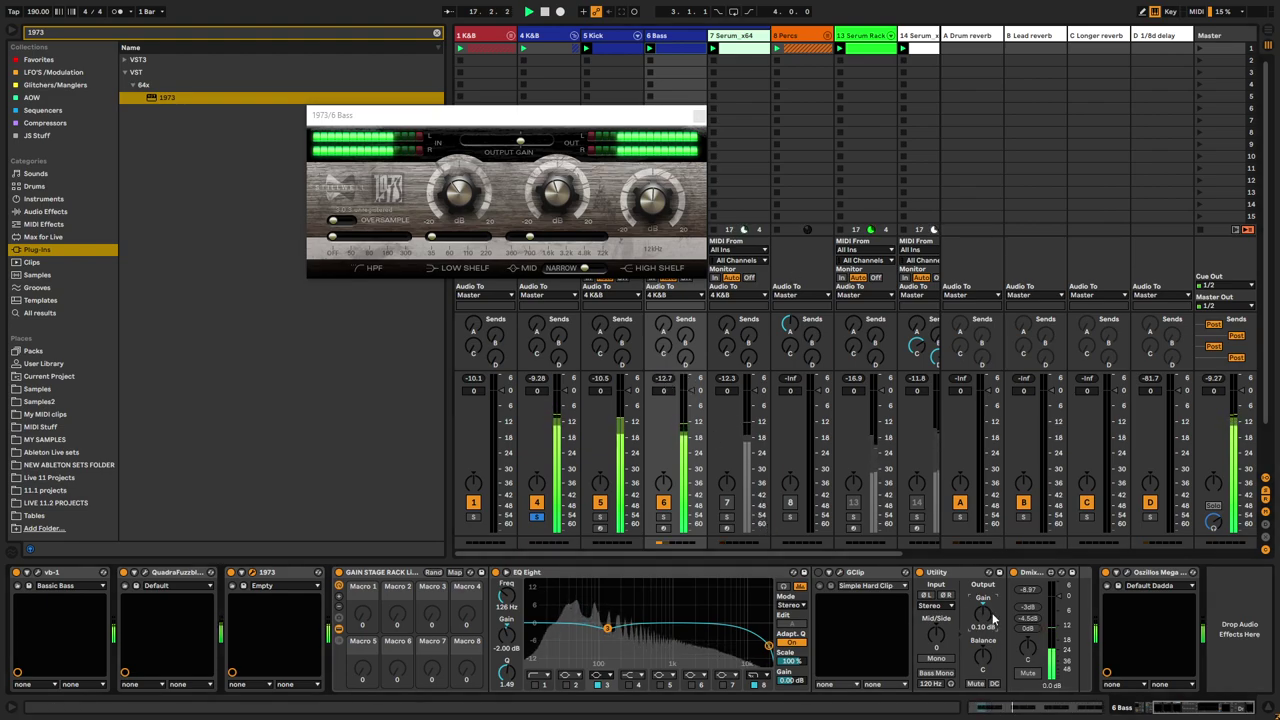
- Set the Bass track's Utility gain to -0.70 dB, reset the K&B group's peak reading, and replay from the start
left_click(538, 379)
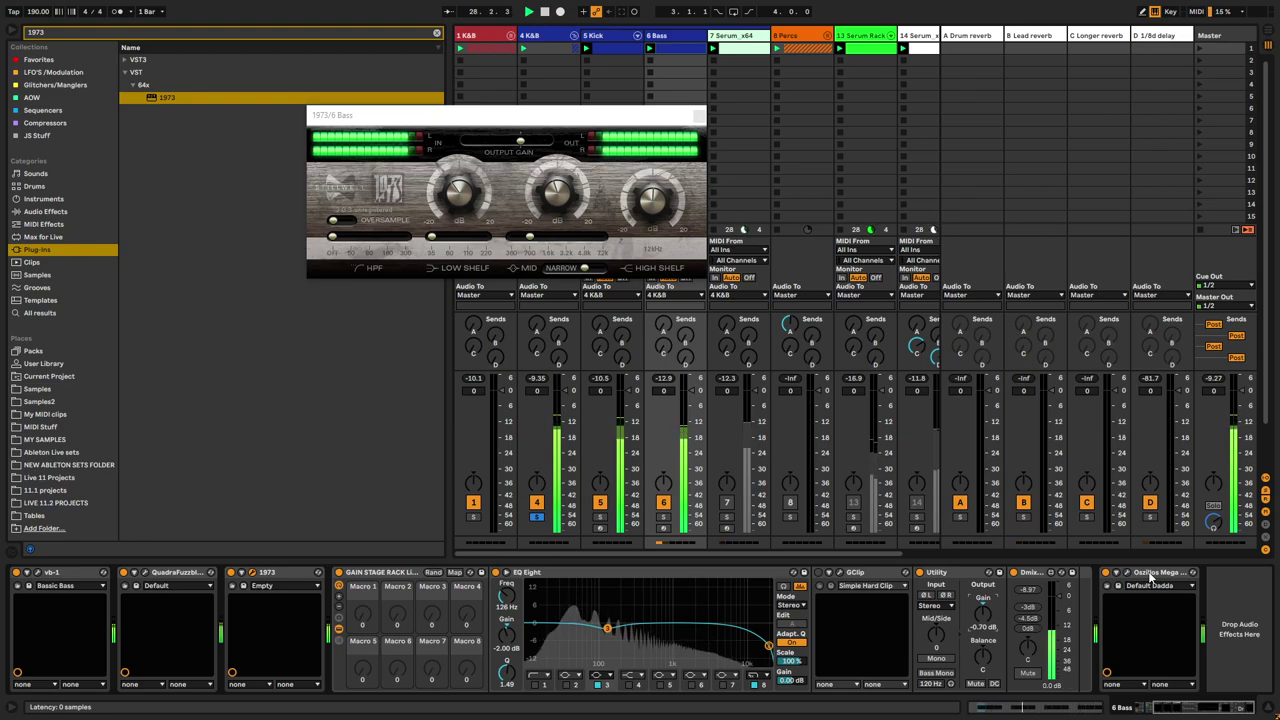
left_click(539, 380)
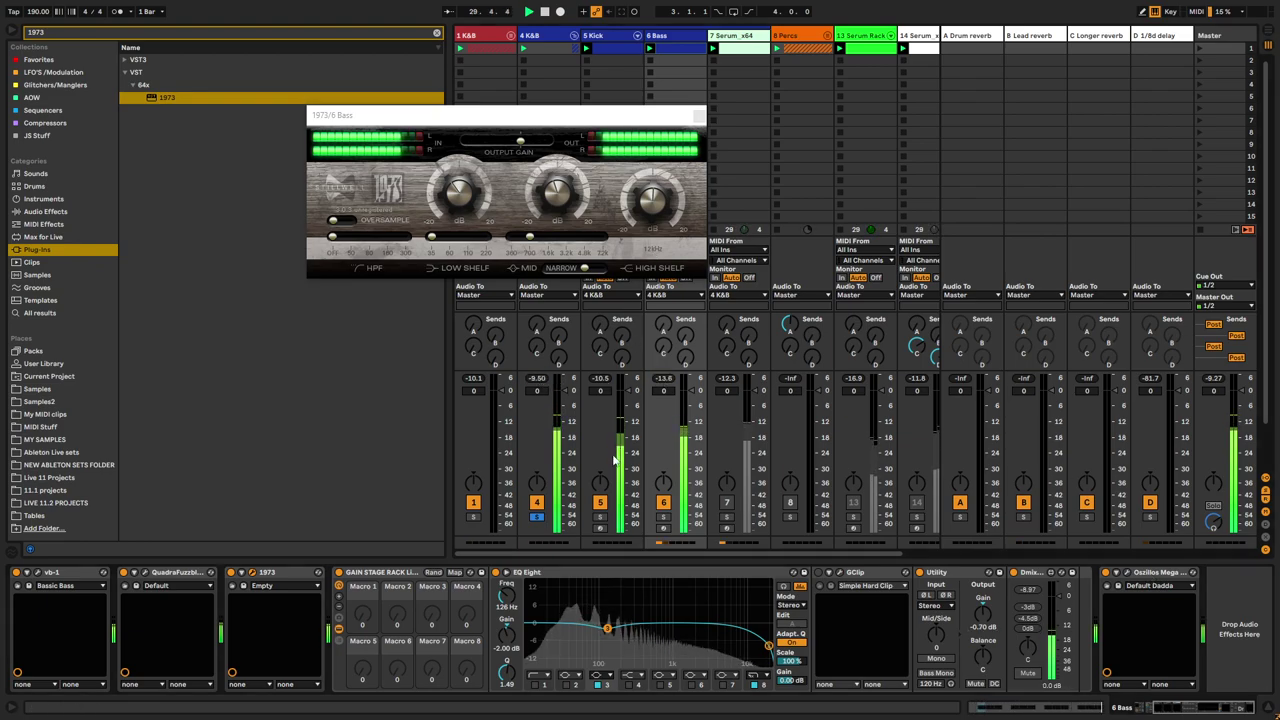
key("space")
key("space")
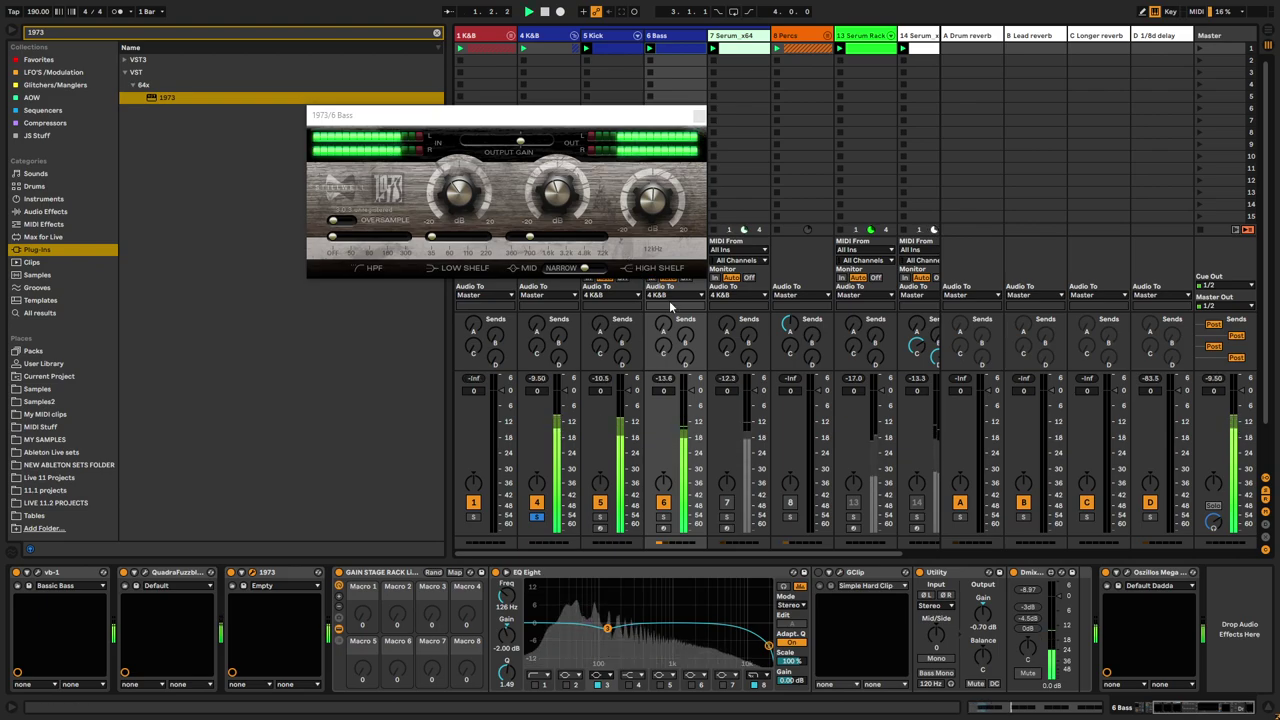